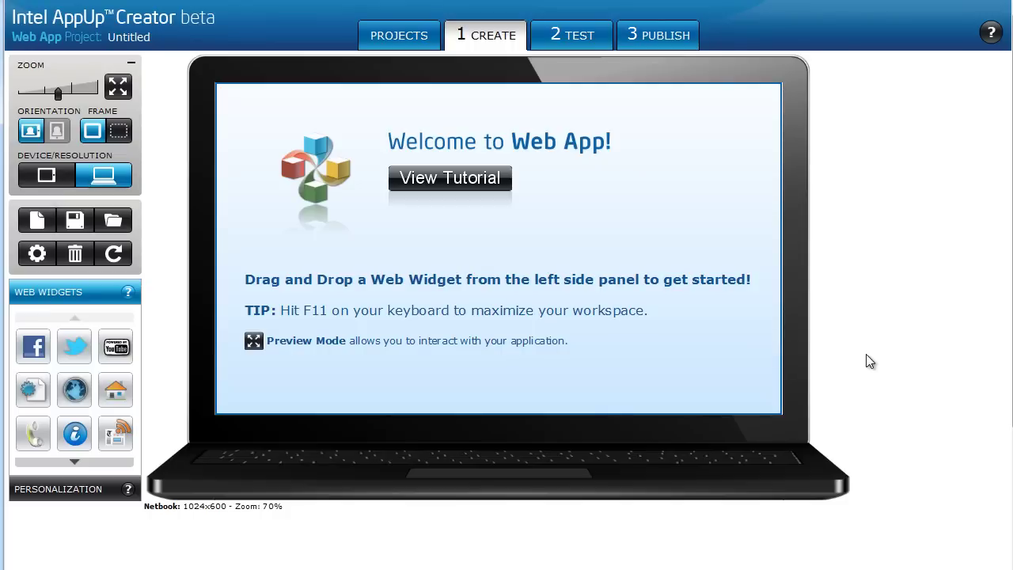
pyautogui.press('F5')
pyautogui.click(89, 486)
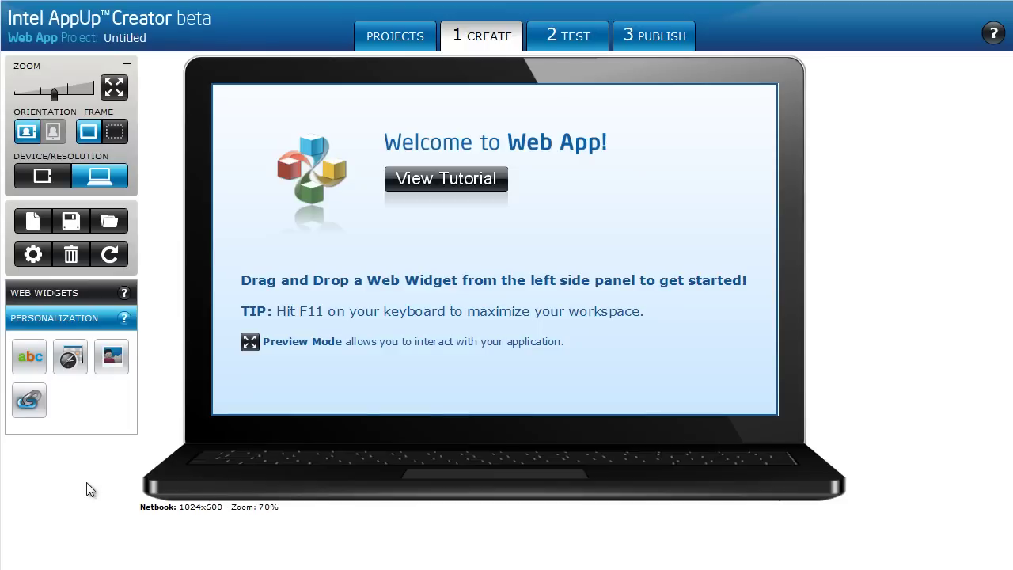
pyautogui.click(96, 294)
pyautogui.click(84, 485)
pyautogui.click(93, 296)
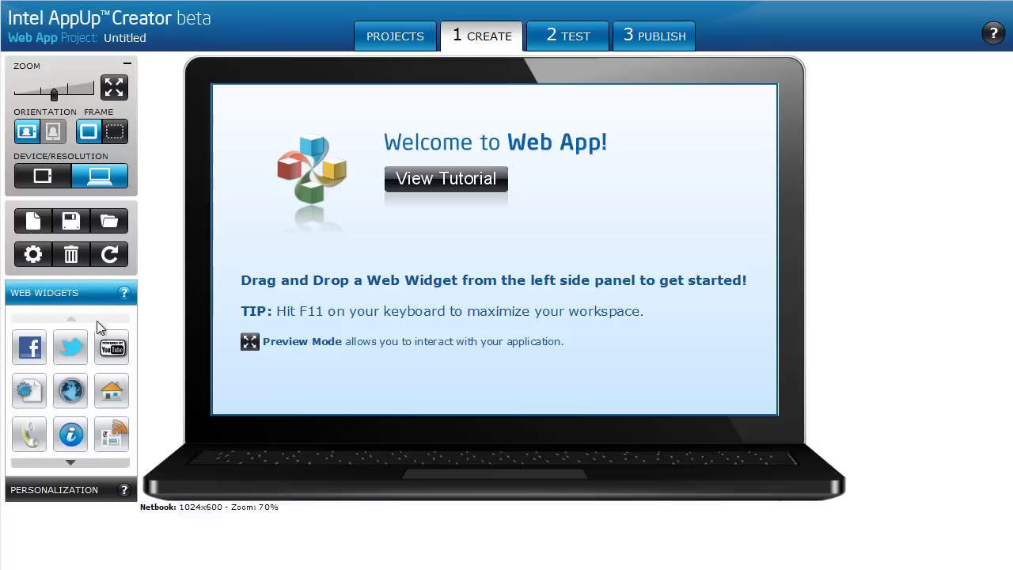
# Add a Welcome widget to the app with the tab title "Reef News"
pyautogui.moveTo(114, 389); pyautogui.dragTo(292, 288)
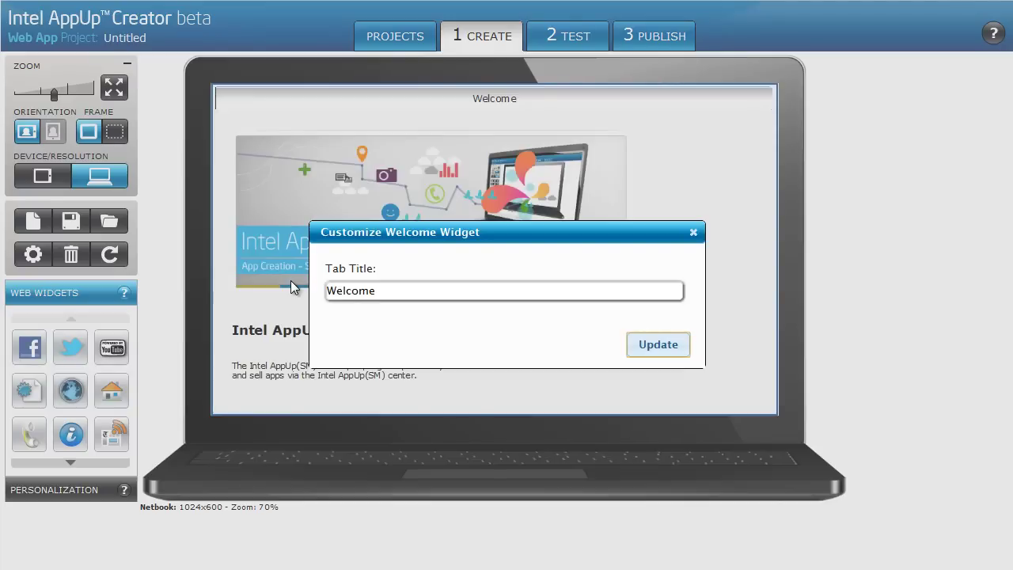
pyautogui.doubleClick(336, 290)
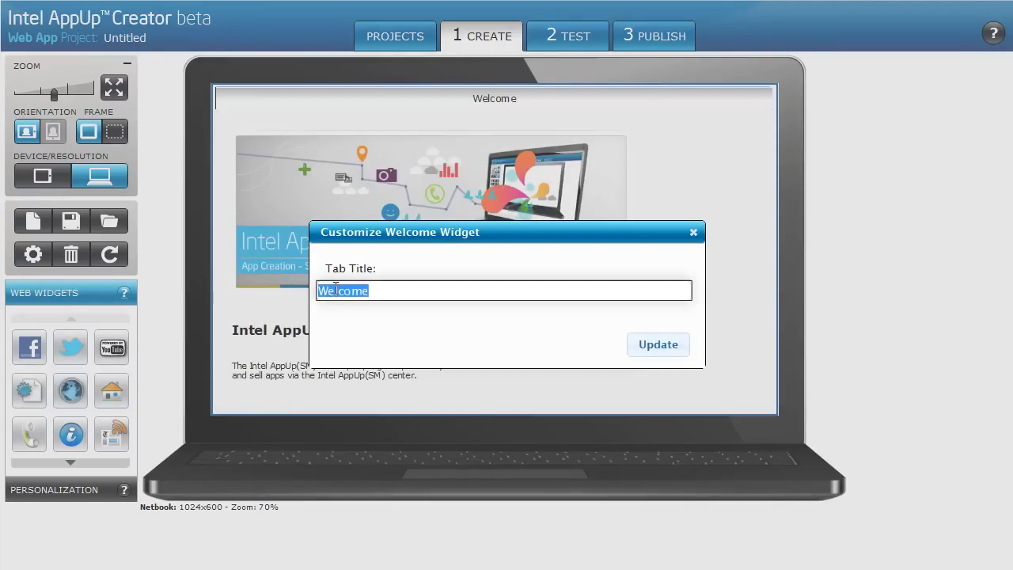
pyautogui.write('Reef News')
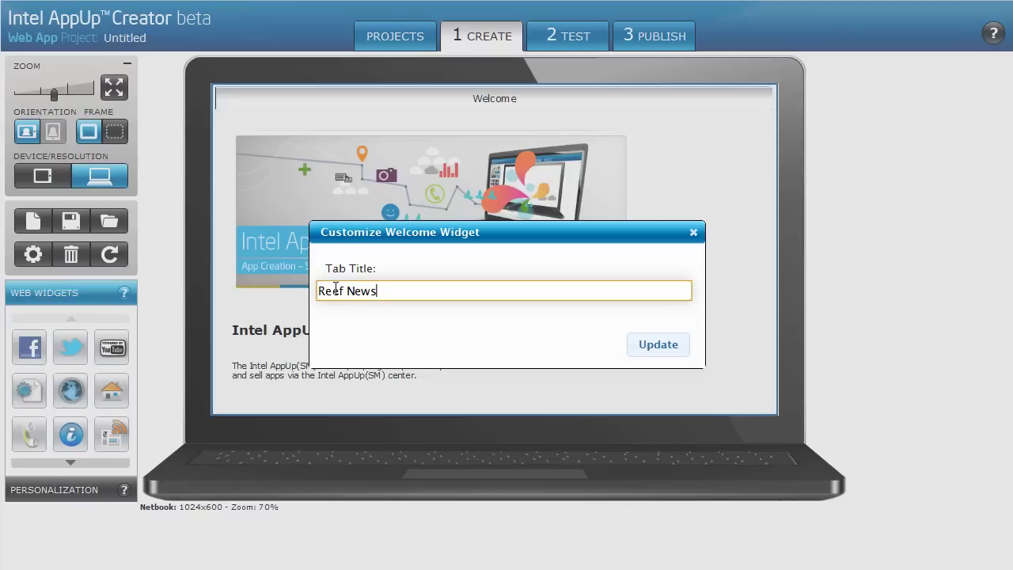
pyautogui.click(644, 346)
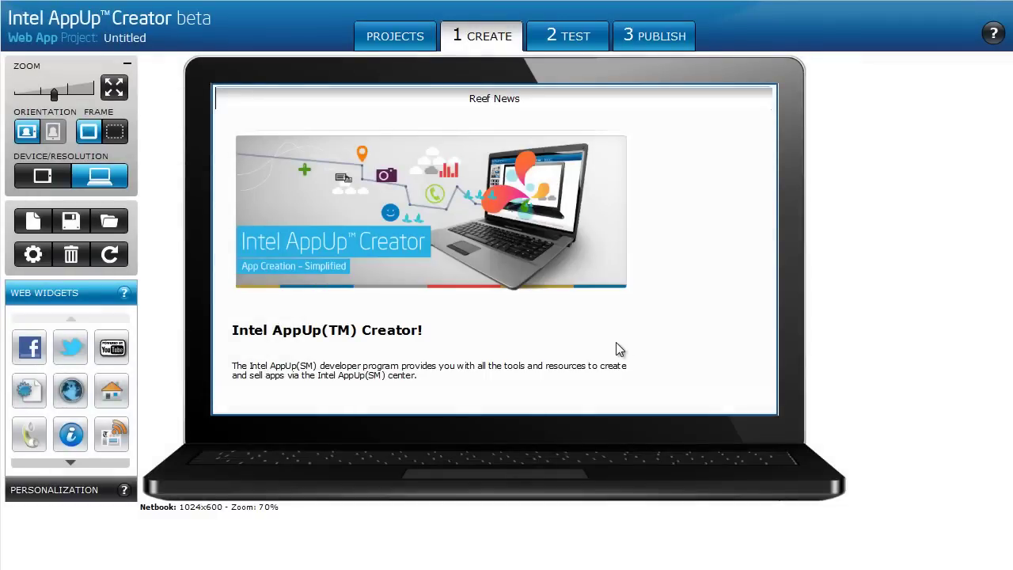
# Replace the Reef News banner picture with the local file DSCN2527.JPG and enlarge it to extend closer to the page's right edge
pyautogui.doubleClick(488, 256)
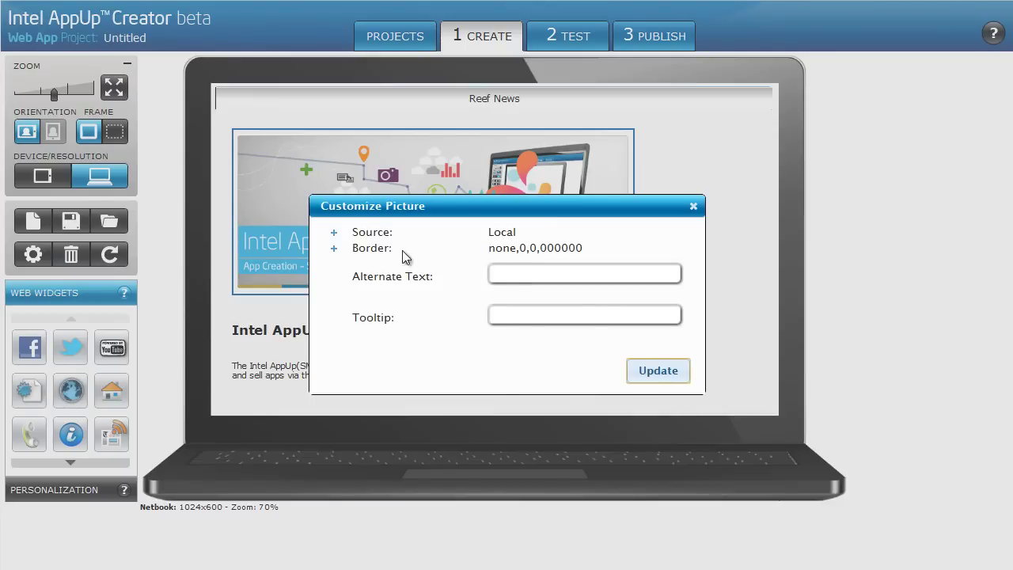
pyautogui.click(335, 235)
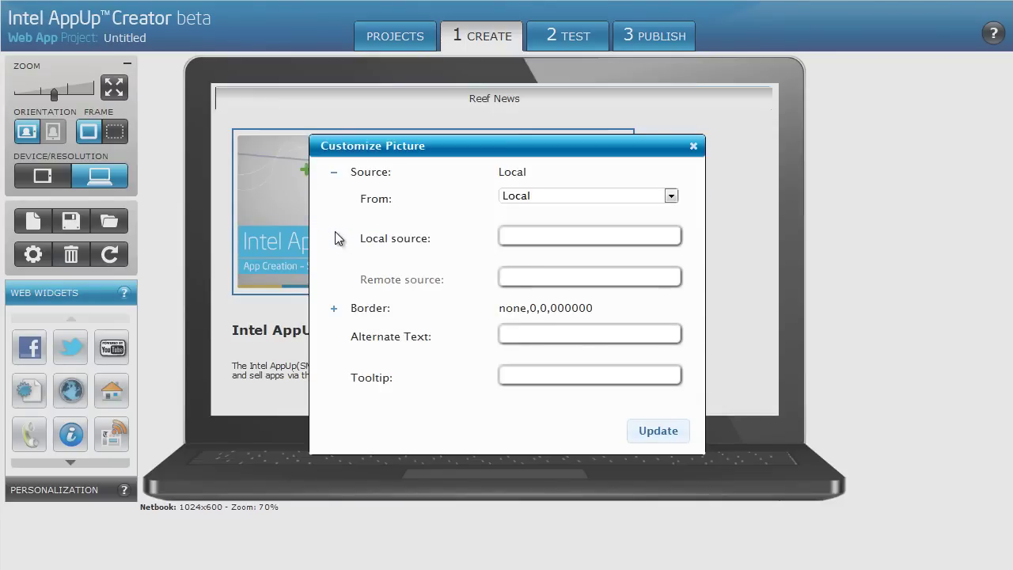
pyautogui.click(506, 230)
pyautogui.click(538, 195)
pyautogui.doubleClick(538, 196)
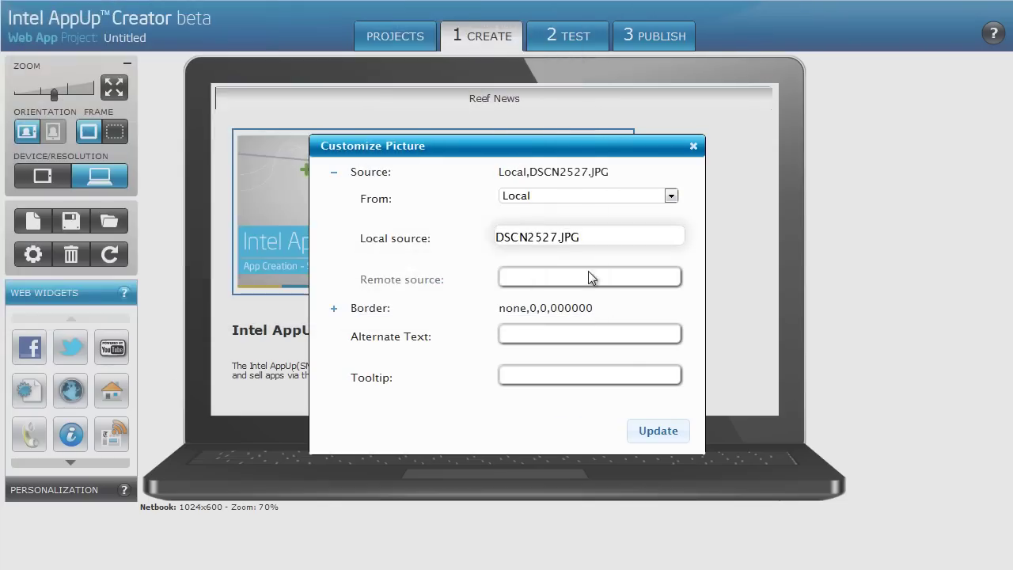
pyautogui.click(654, 442)
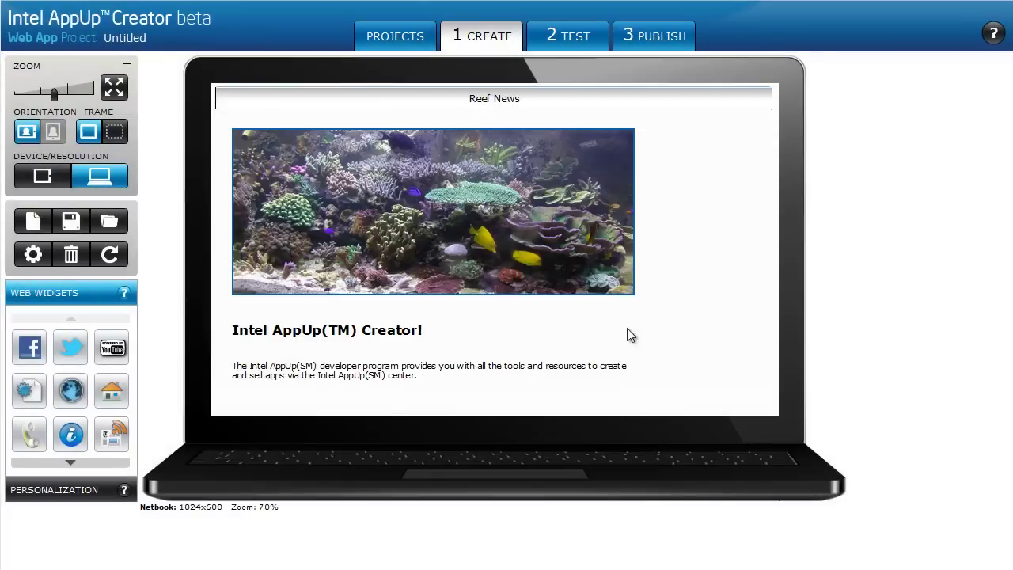
pyautogui.moveTo(629, 288); pyautogui.dragTo(691, 306)
# Change the heading under the picture to "Reefkeeping News" and delete the description paragraph below it
pyautogui.click(415, 333)
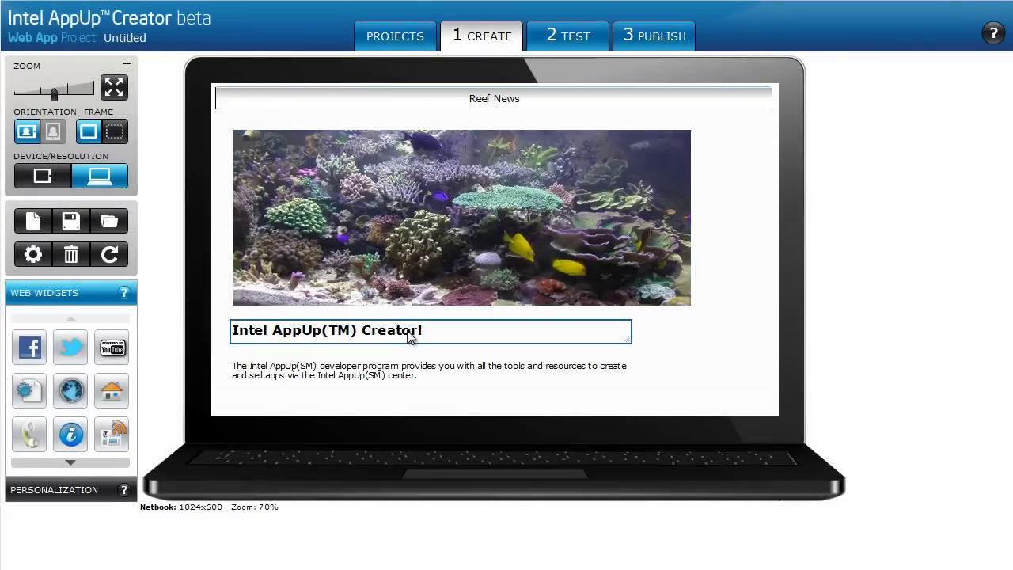
pyautogui.doubleClick(407, 330)
pyautogui.moveTo(565, 262); pyautogui.dragTo(402, 262)
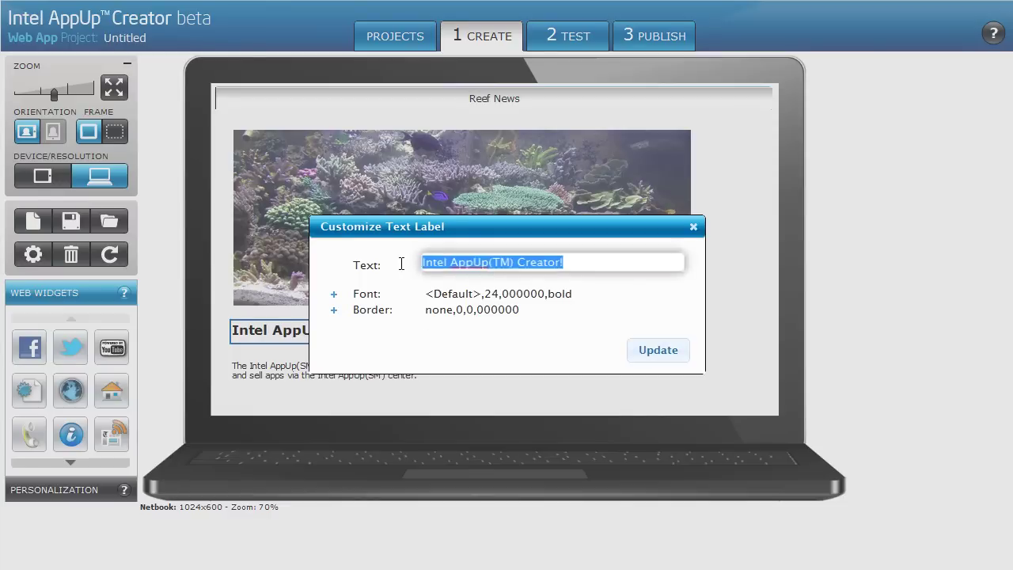
pyautogui.write('Reef')
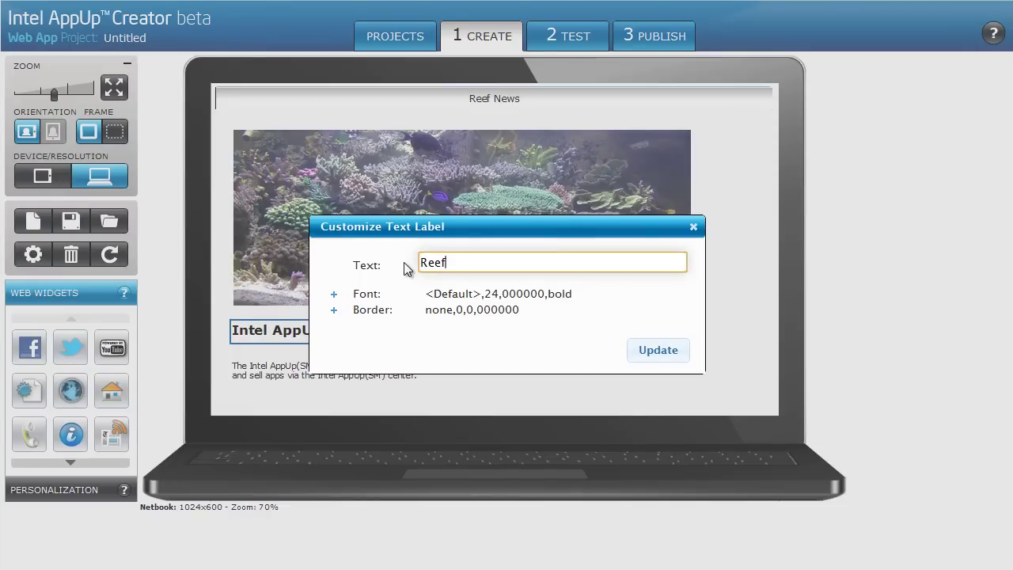
pyautogui.write('keeping News')
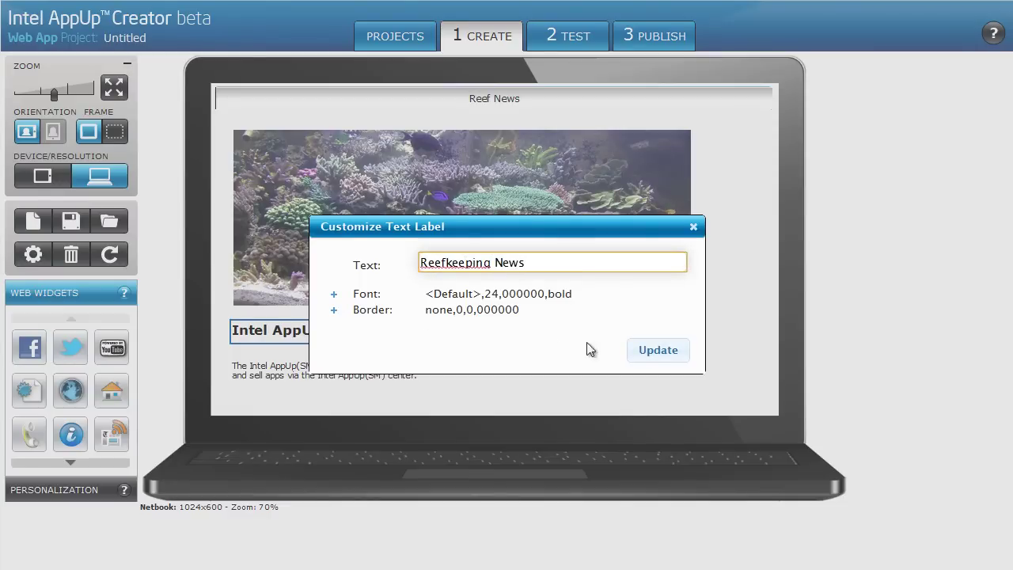
pyautogui.click(657, 350)
pyautogui.click(420, 379)
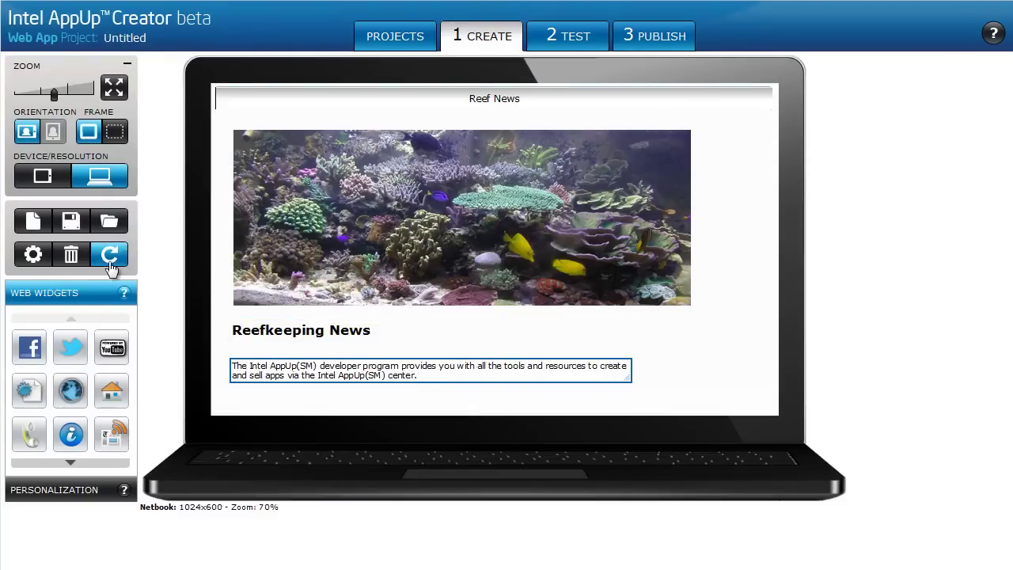
pyautogui.click(76, 260)
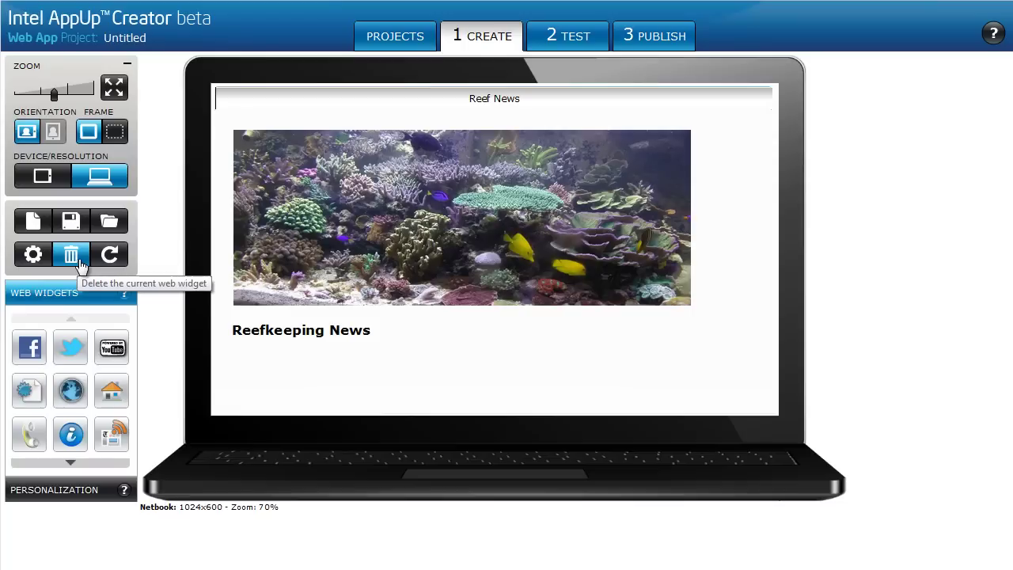
# Add a Facebook widget with the tab title "Advanced Aquarist" that displays the fan page advanced.aquarist
pyautogui.moveTo(33, 353); pyautogui.dragTo(332, 281)
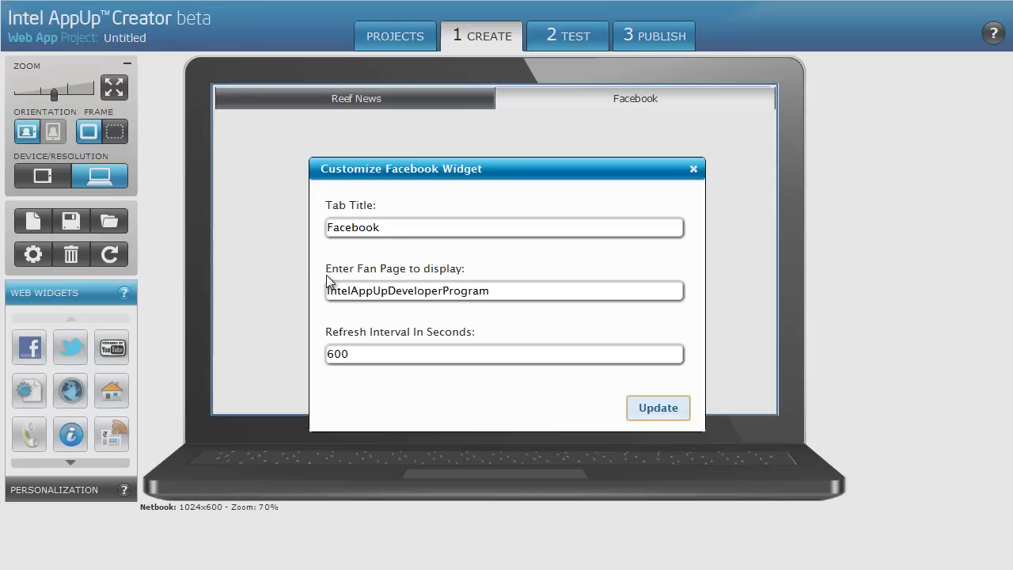
pyautogui.doubleClick(379, 227)
pyautogui.write('Ad')
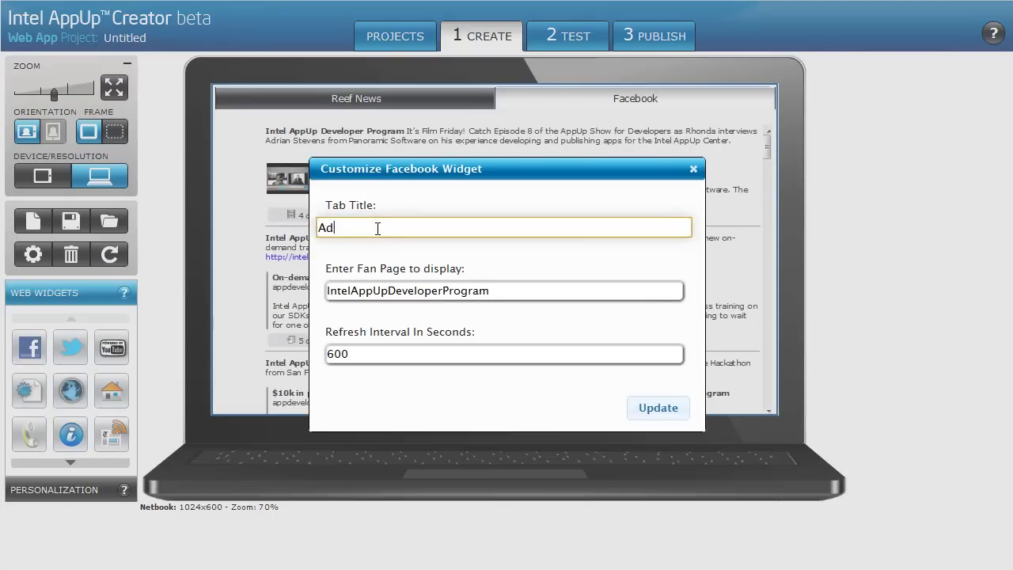
pyautogui.write('vanced Aquarist')
pyautogui.press('Tab')
pyautogui.write('adva')
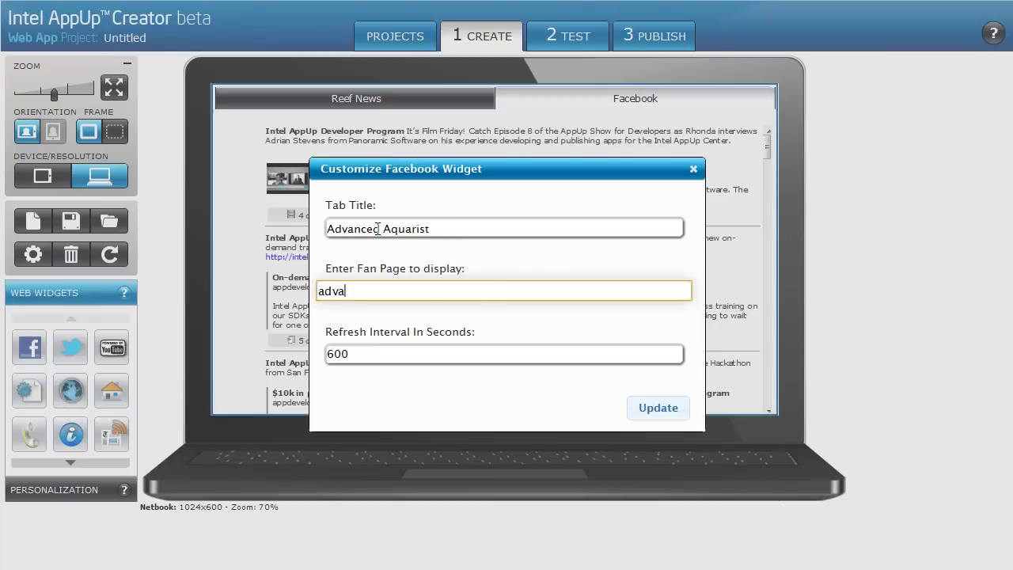
pyautogui.write('nced.aquarist')
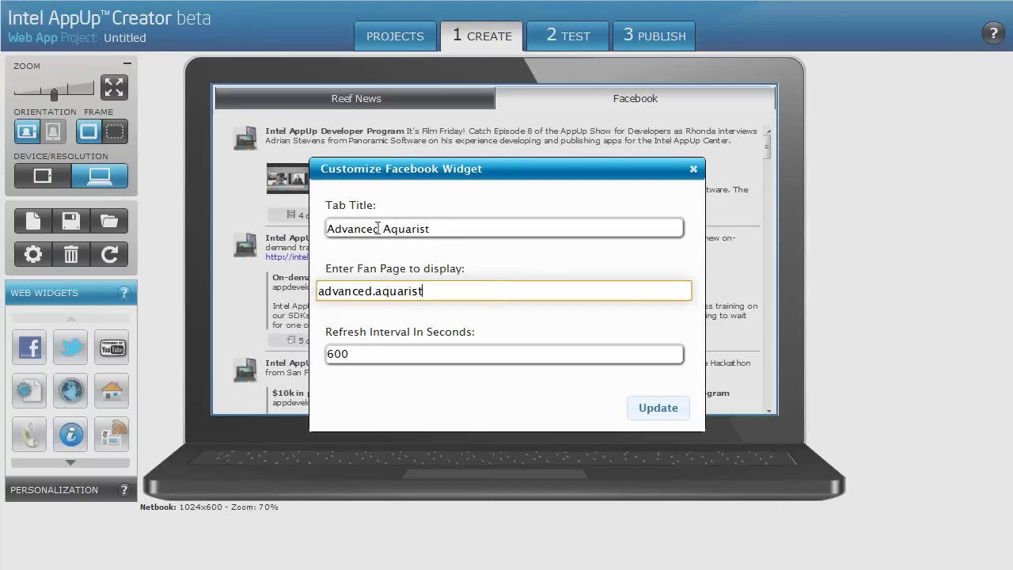
pyautogui.click(659, 409)
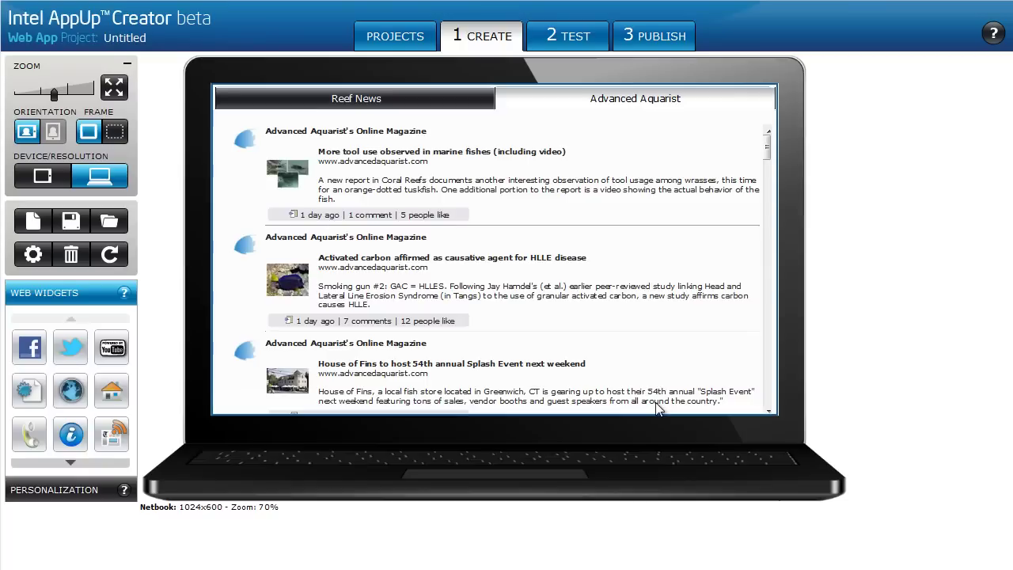
# Add a Twitter widget with the tab title "Reefbuilders" and the search term "reefbuilders"
pyautogui.moveTo(72, 346); pyautogui.dragTo(353, 300)
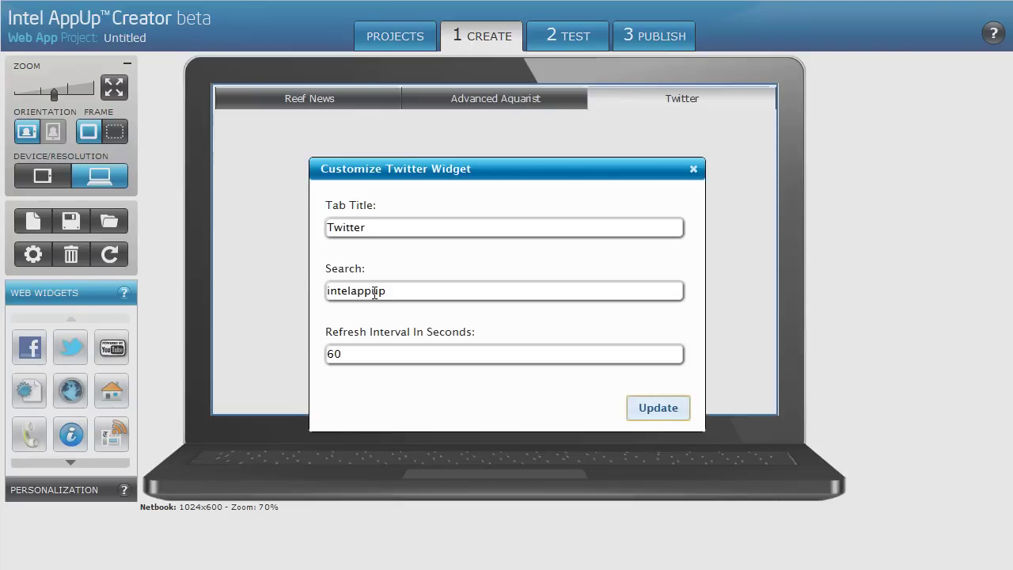
pyautogui.doubleClick(354, 229)
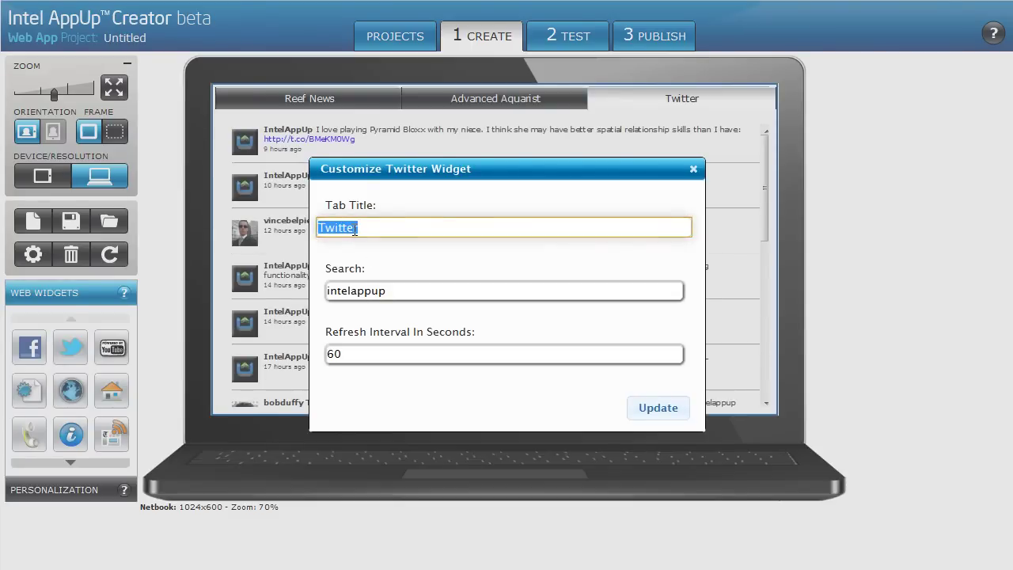
pyautogui.write('Reefbuilders')
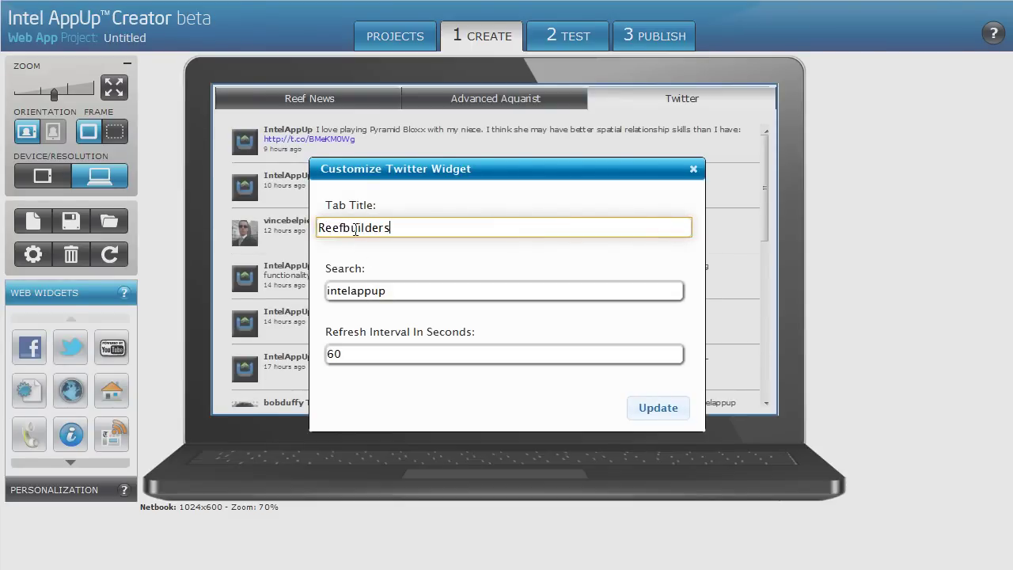
pyautogui.press('Tab')
pyautogui.write('reefbuilders')
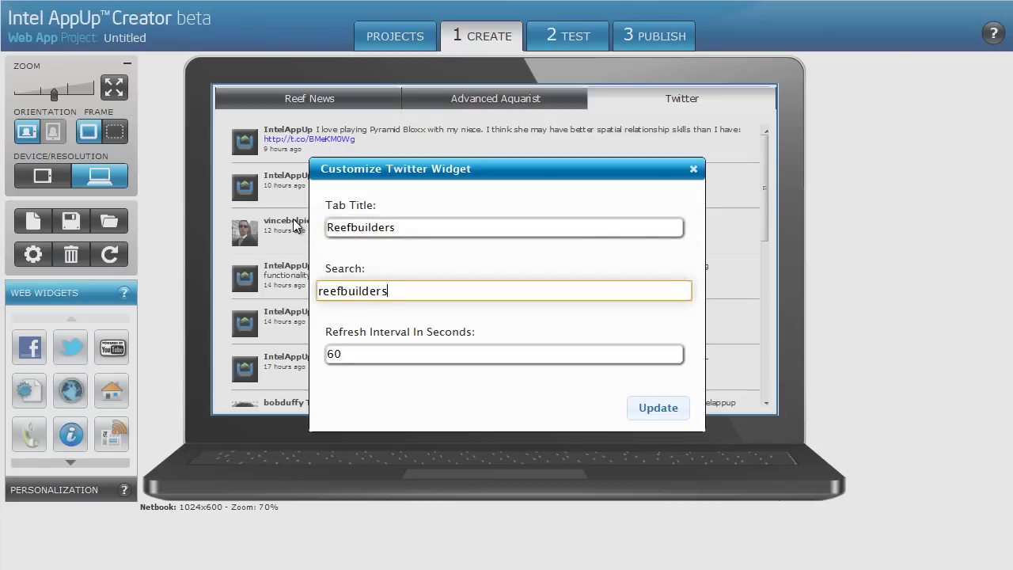
pyautogui.click(638, 408)
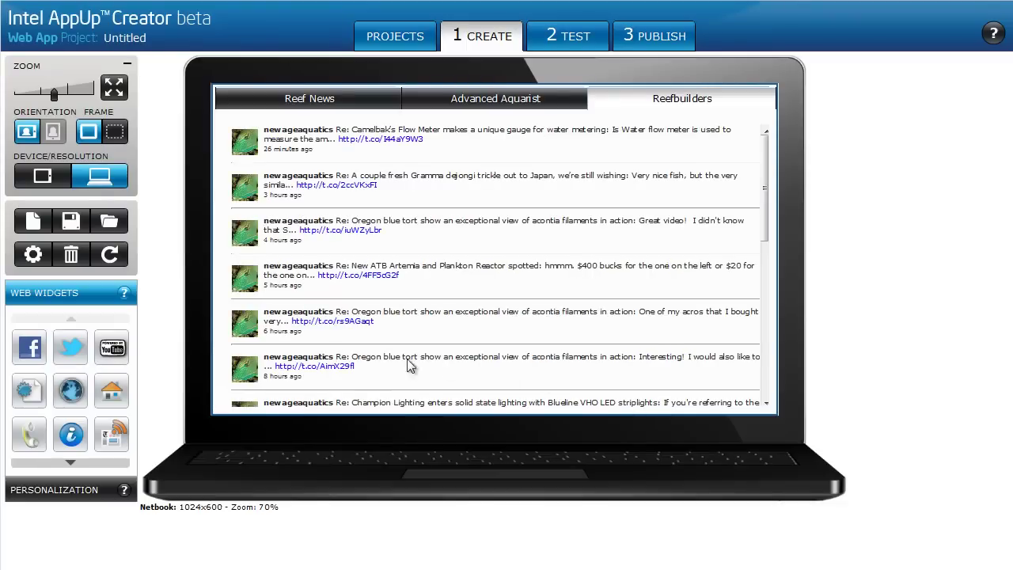
# Add a Youtube widget that searches for "reef aquarium" videos
pyautogui.click(113, 352)
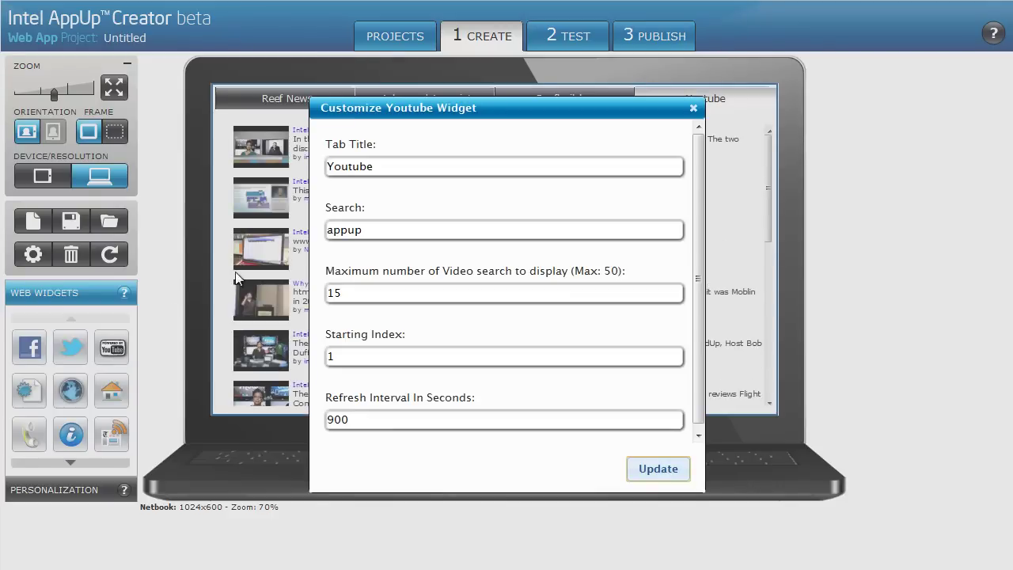
pyautogui.doubleClick(356, 230)
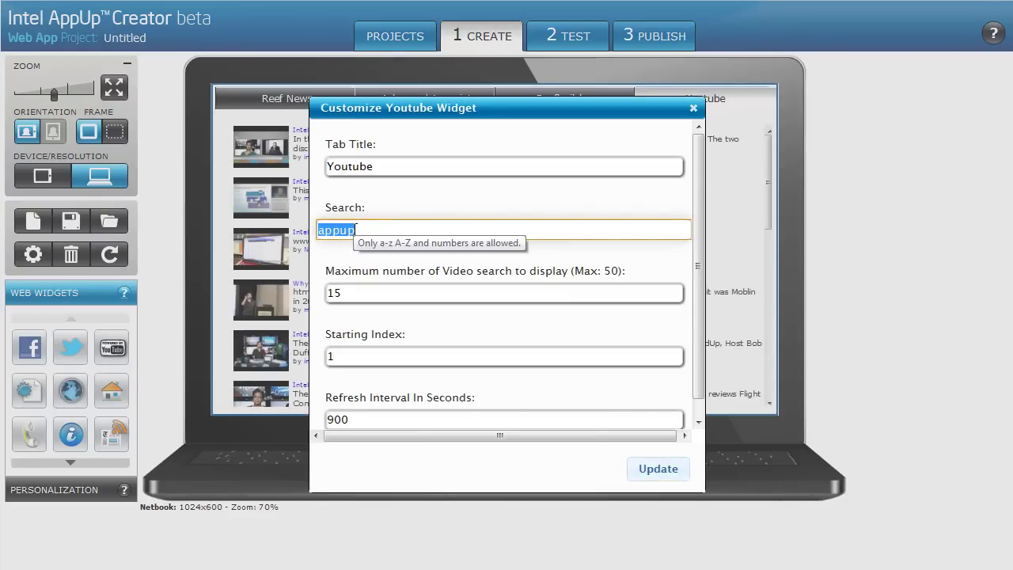
pyautogui.write('reef')
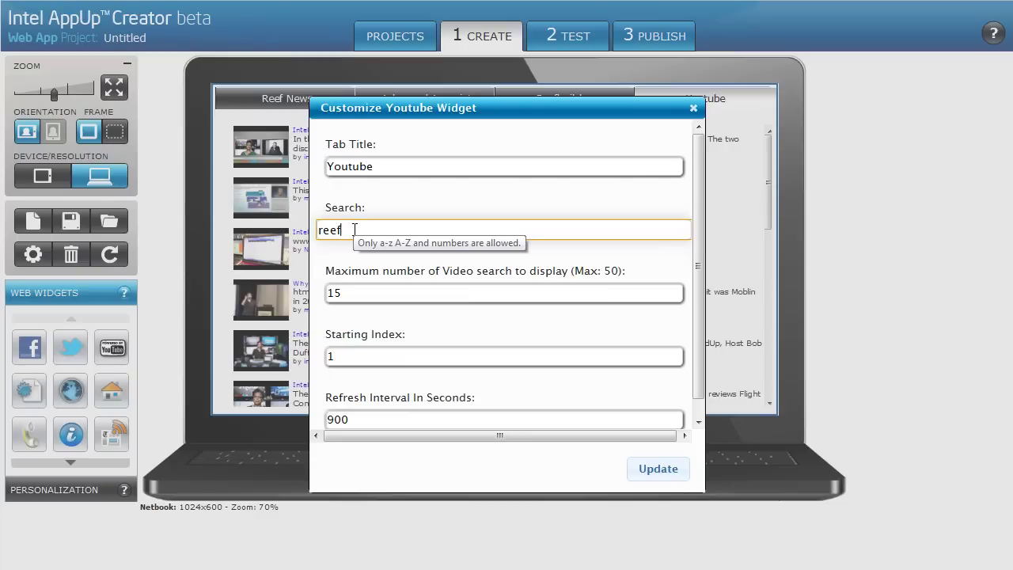
pyautogui.write(' aquarium')
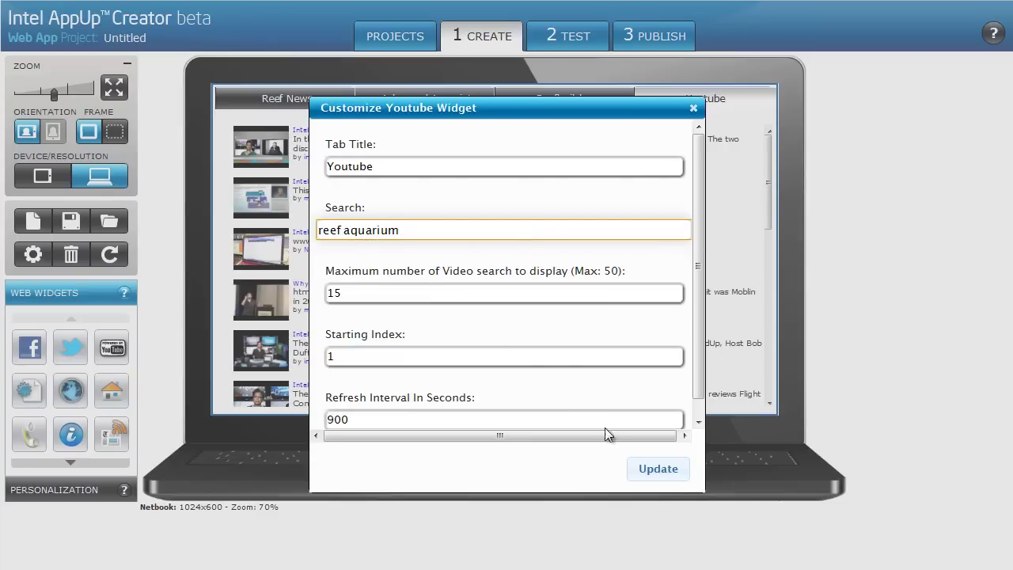
pyautogui.click(646, 467)
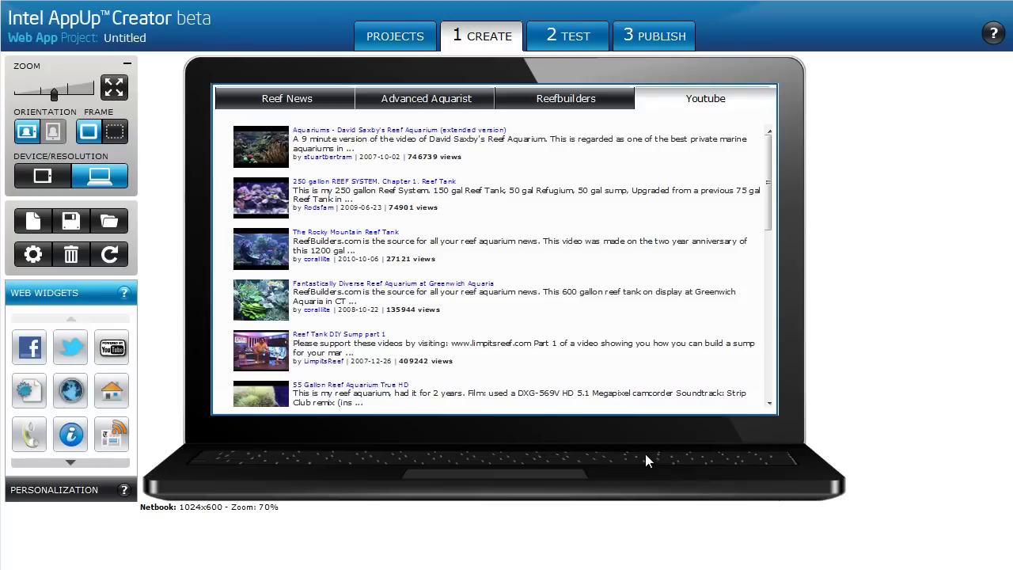
# Switch the device preview to the tablet at 84% zoom and display the Reef News tab
pyautogui.moveTo(54, 94); pyautogui.dragTo(67, 95)
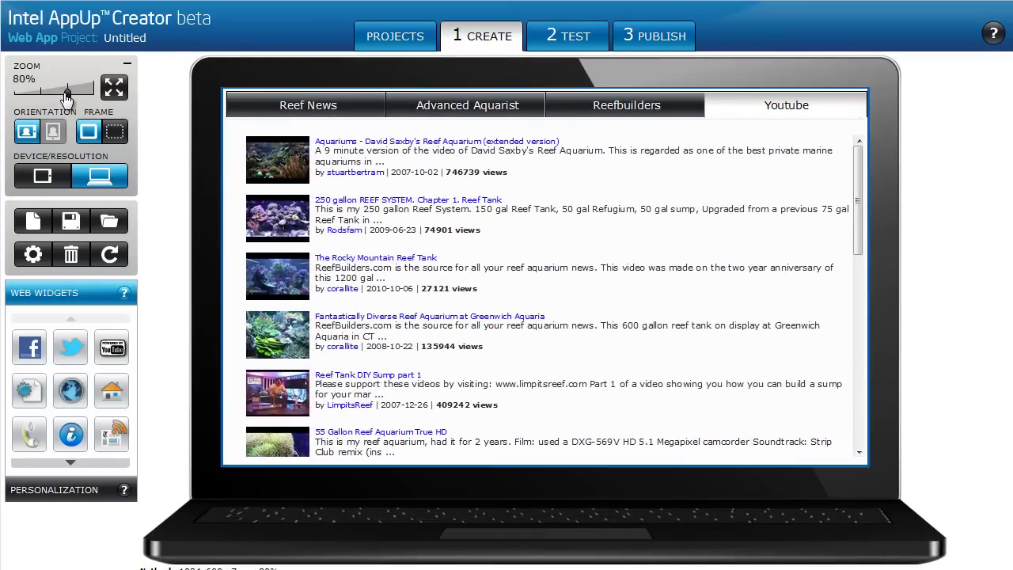
pyautogui.click(58, 181)
pyautogui.click(58, 196)
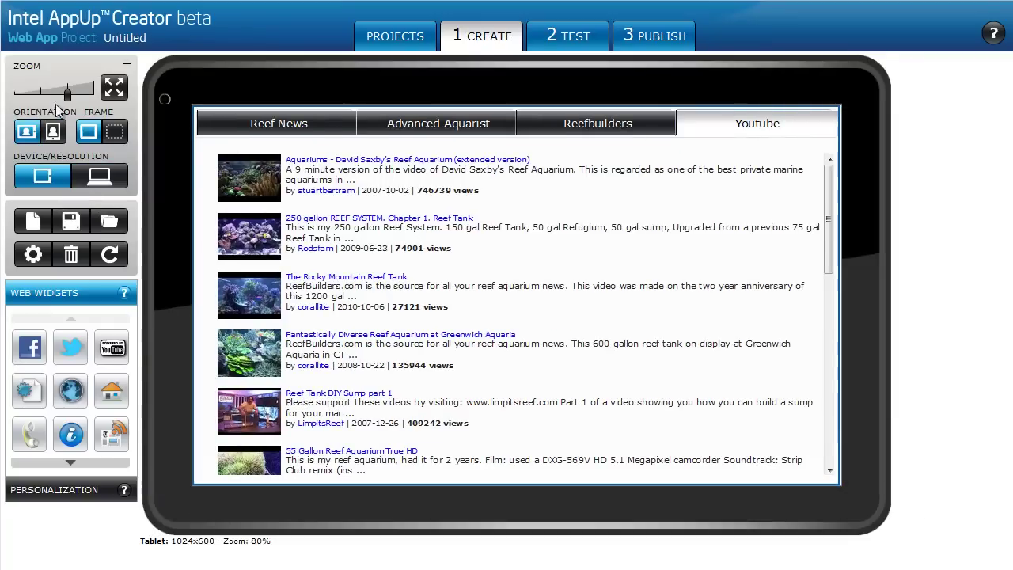
pyautogui.moveTo(68, 93); pyautogui.dragTo(72, 95)
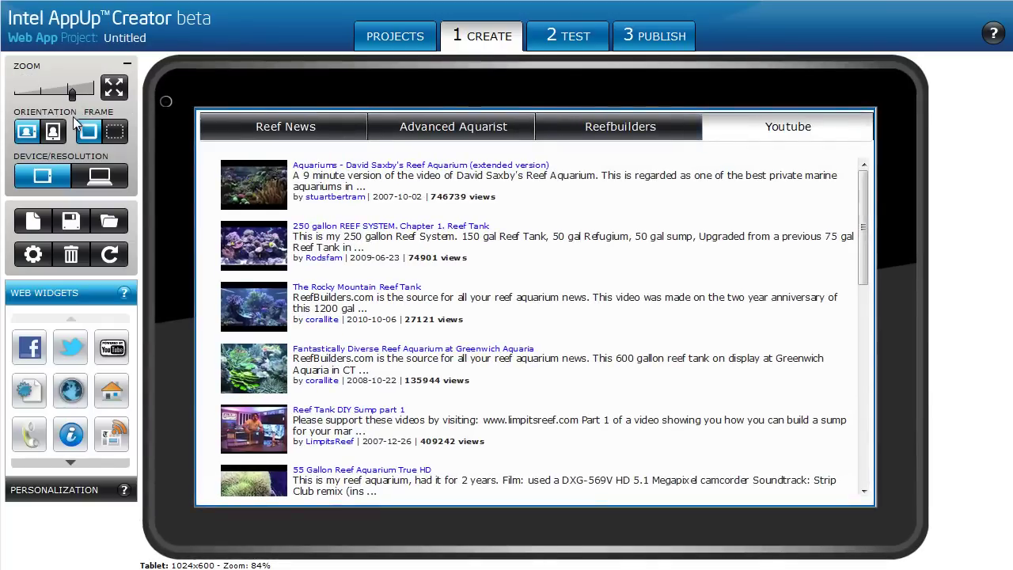
pyautogui.click(272, 124)
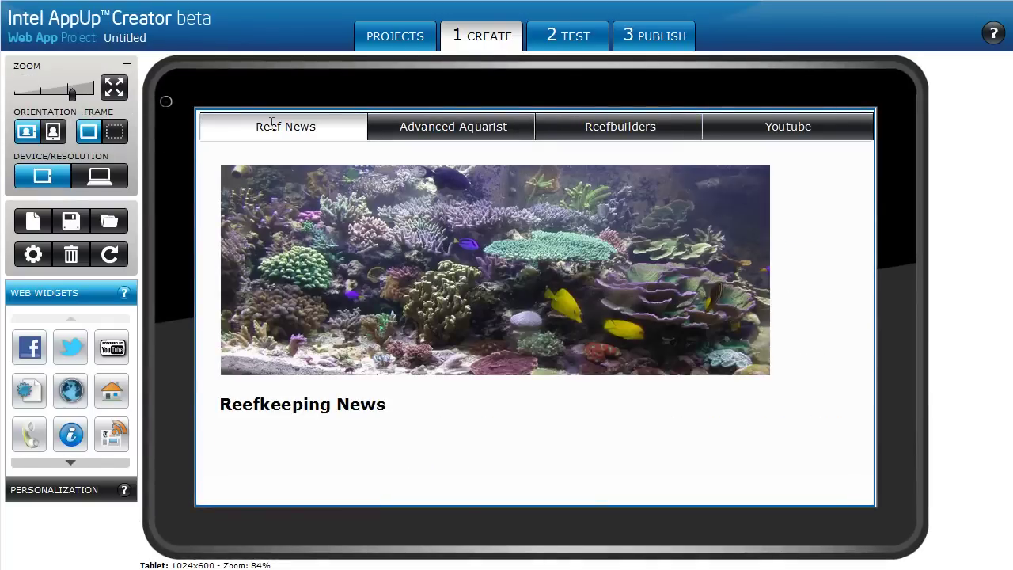
# Preview the Advanced Aquarist tab in full-screen mode and expand the comments of its first two posts
pyautogui.click(502, 130)
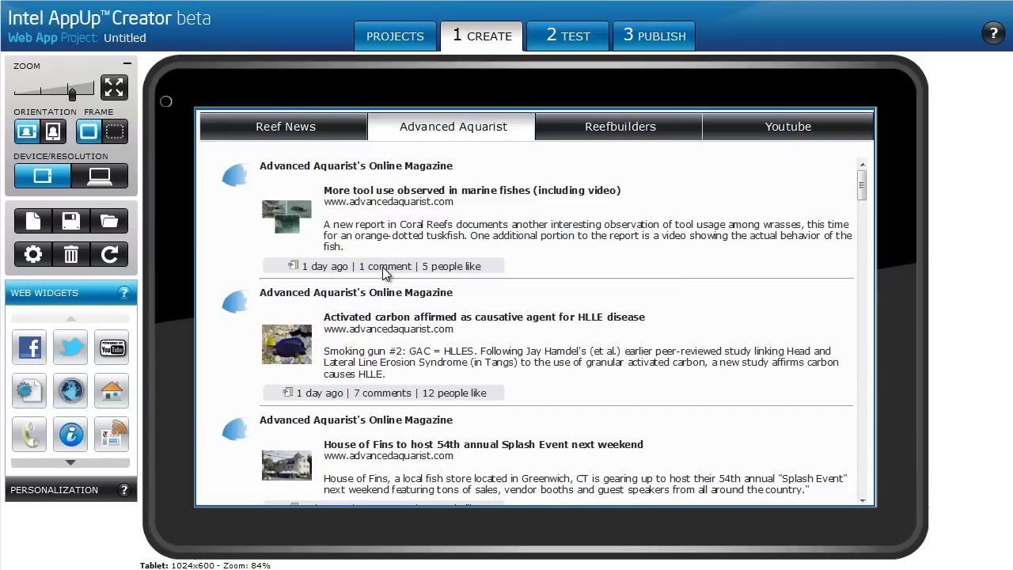
pyautogui.click(114, 88)
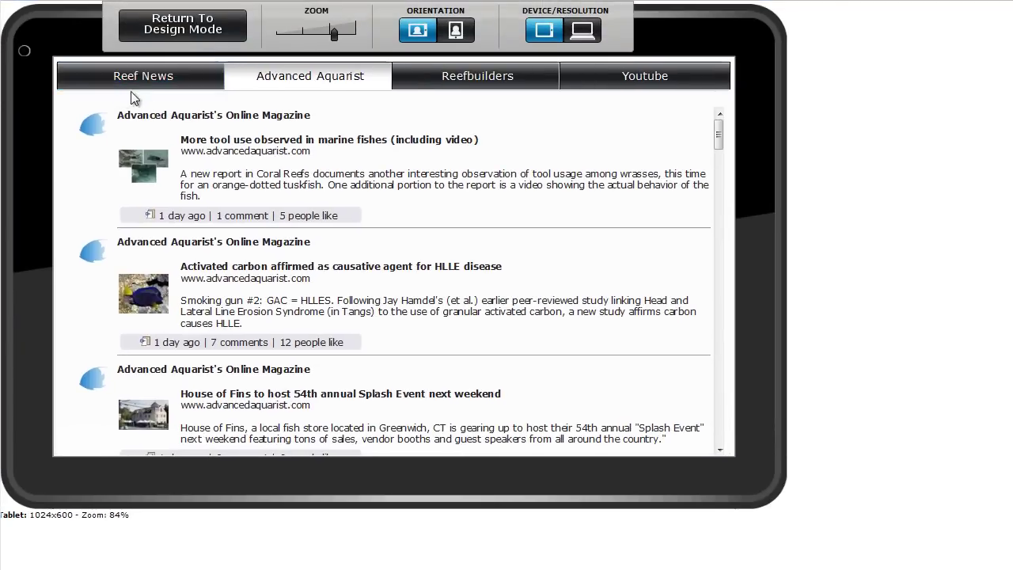
pyautogui.click(242, 216)
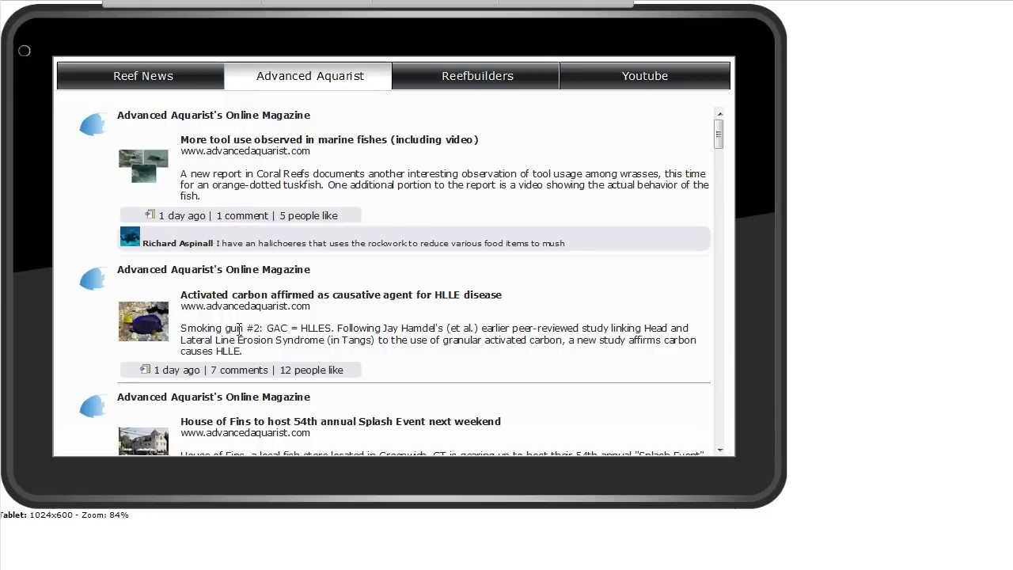
pyautogui.click(245, 370)
pyautogui.scroll(-2, 262, 339)
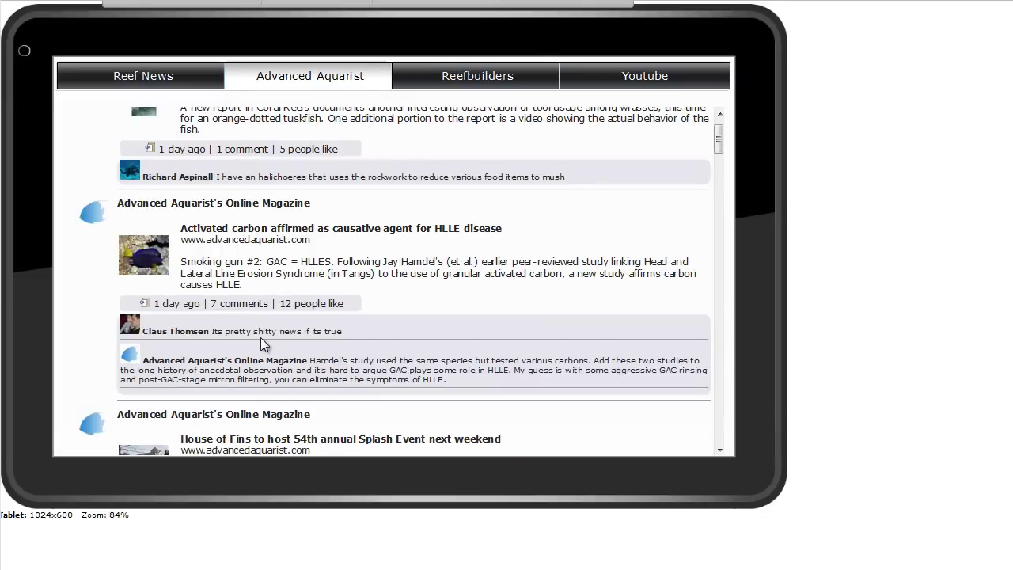
pyautogui.scroll(2, 260, 337)
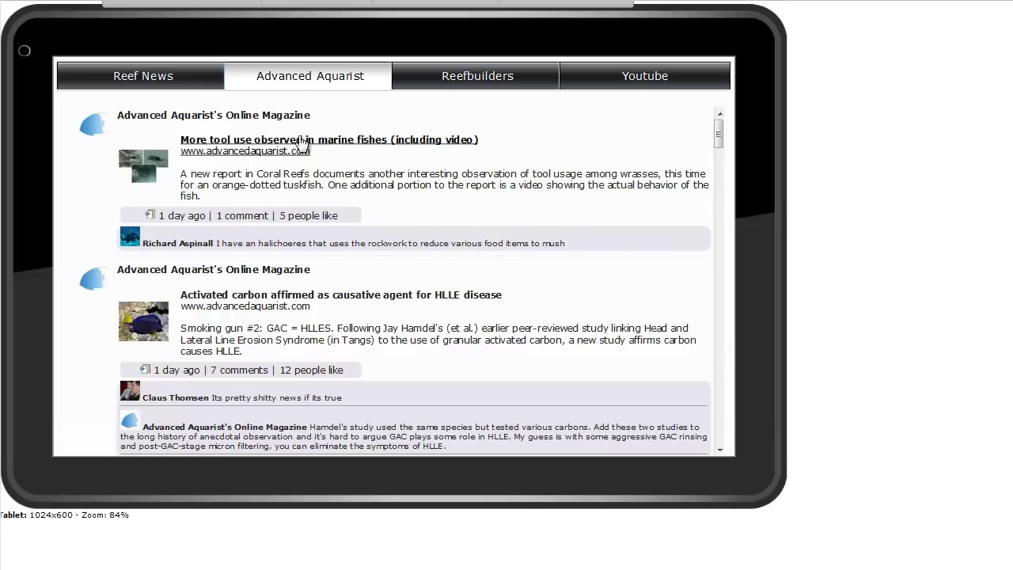
# Check the content of the Reefbuilders, Youtube and Reef News tabs in the preview
pyautogui.click(472, 77)
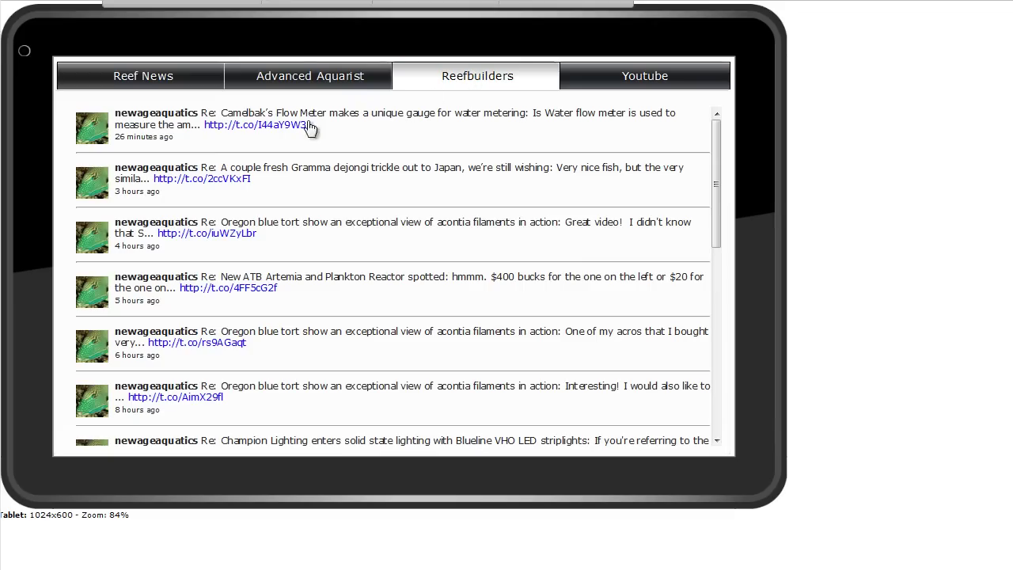
pyautogui.click(590, 80)
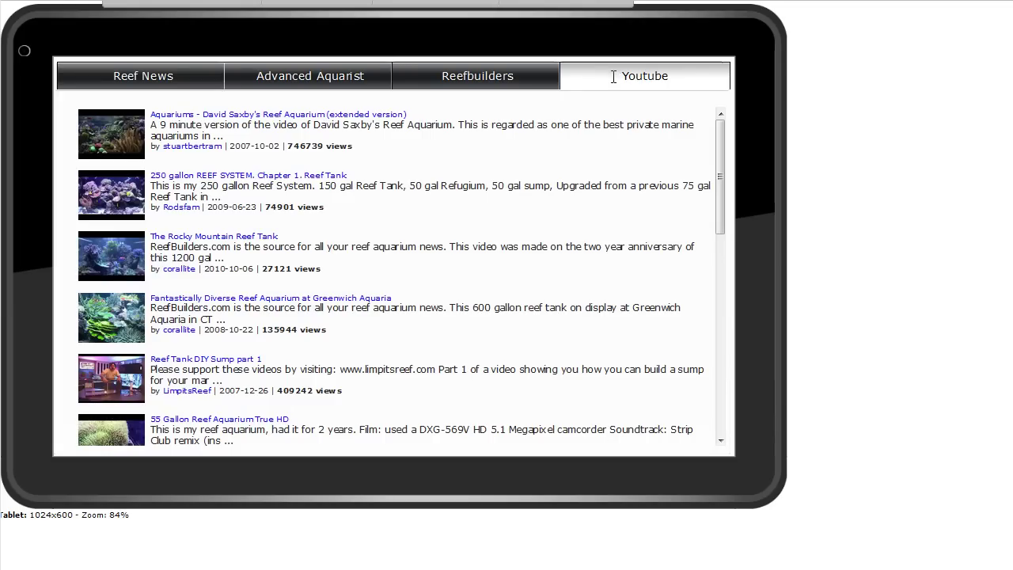
pyautogui.scroll(-3, 323, 189)
pyautogui.click(166, 76)
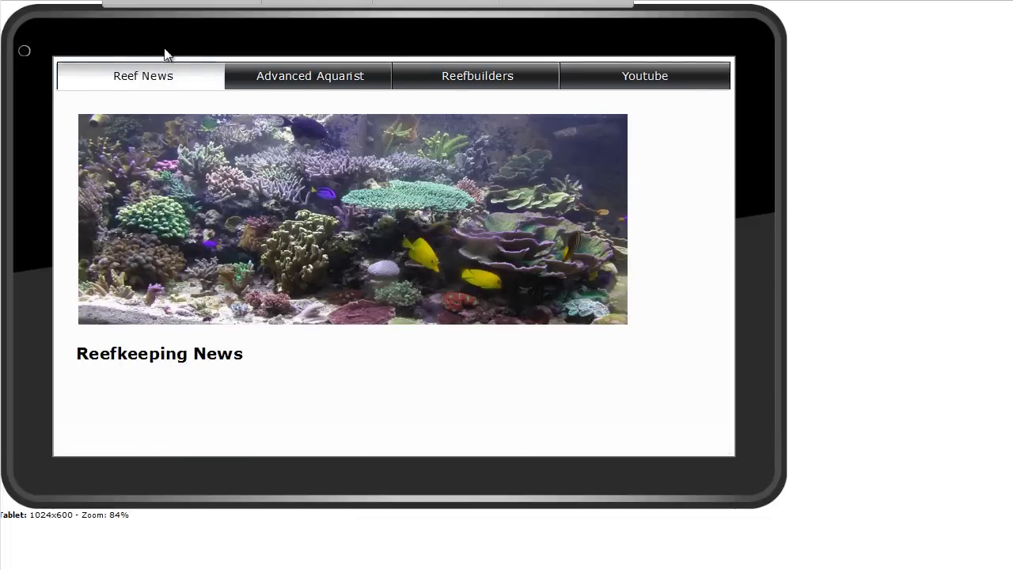
# Preview the Youtube tab in portrait orientation, restore landscape and return to design mode
pyautogui.moveTo(230, 13)
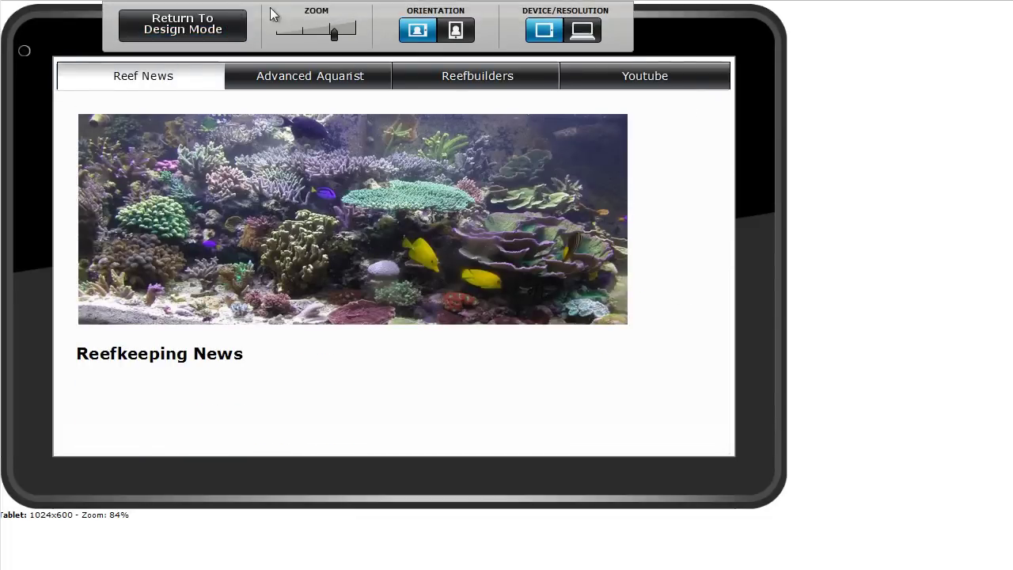
pyautogui.click(452, 31)
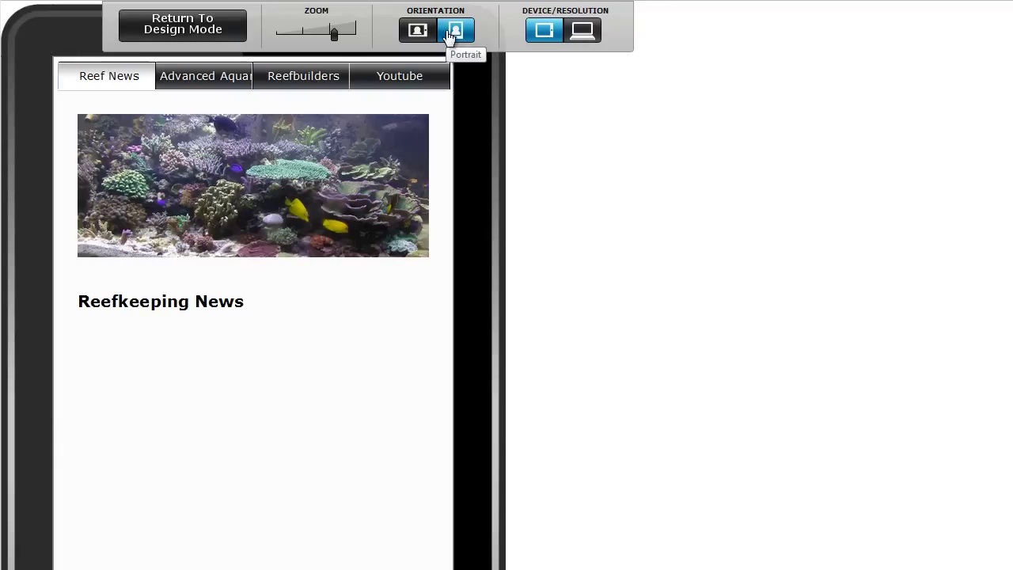
pyautogui.click(393, 74)
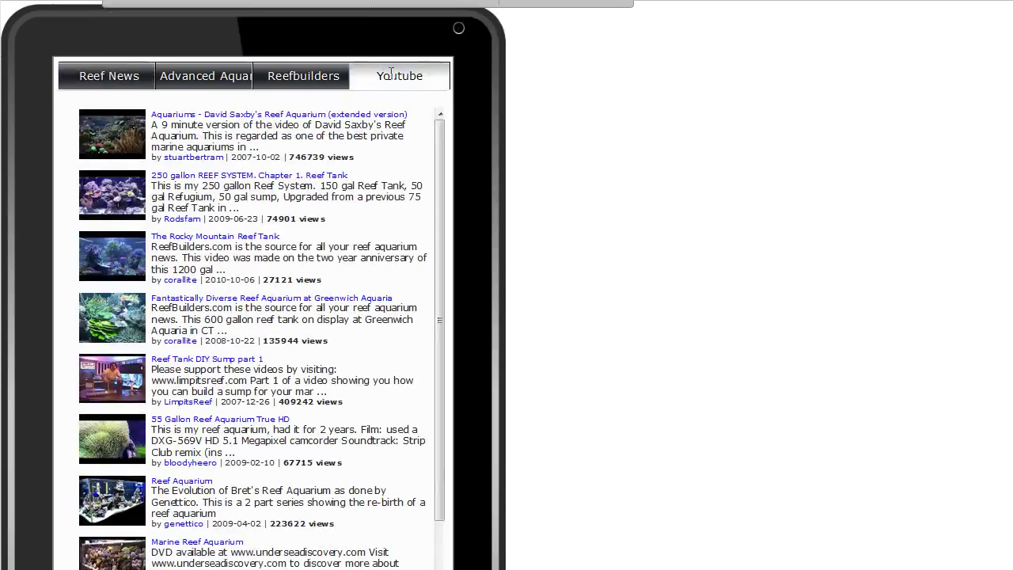
pyautogui.moveTo(387, 11)
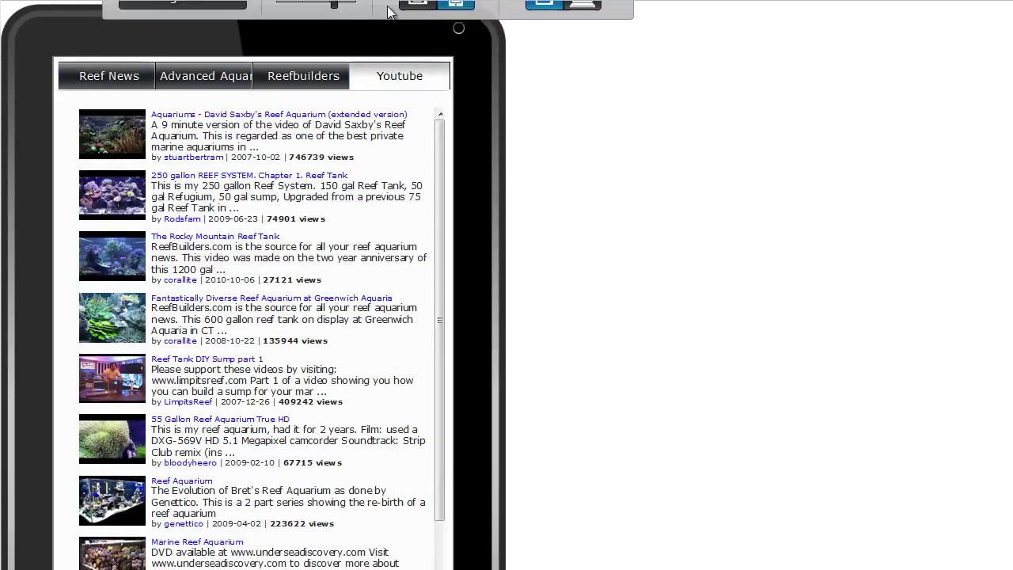
pyautogui.click(413, 31)
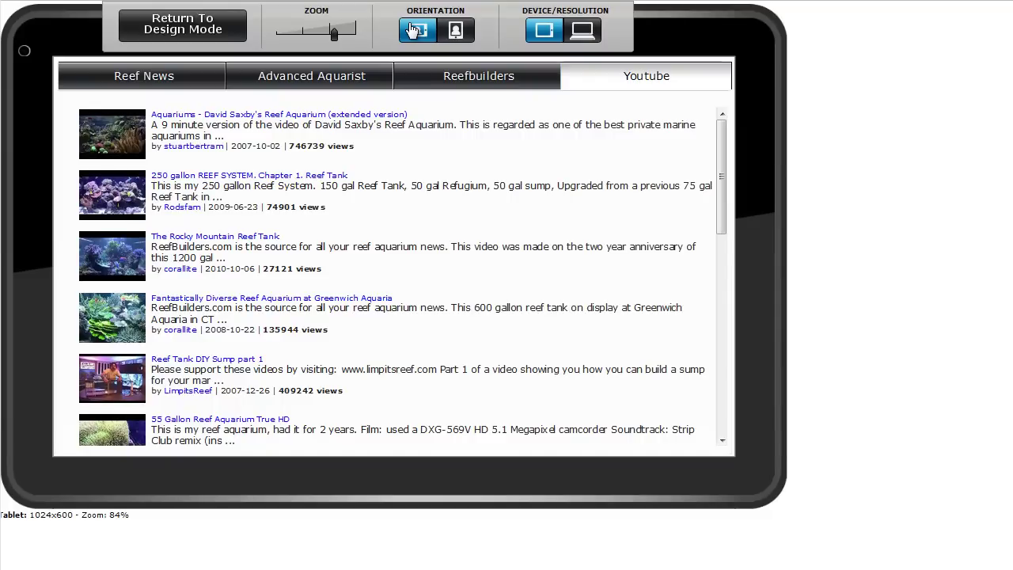
pyautogui.click(182, 24)
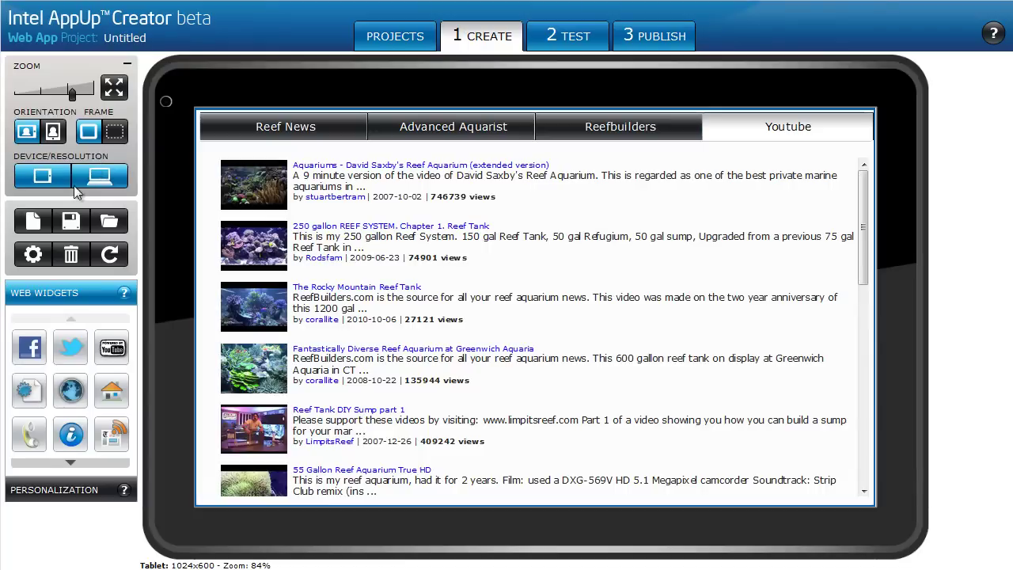
# Save the current project under the name "Reef News"
pyautogui.click(70, 222)
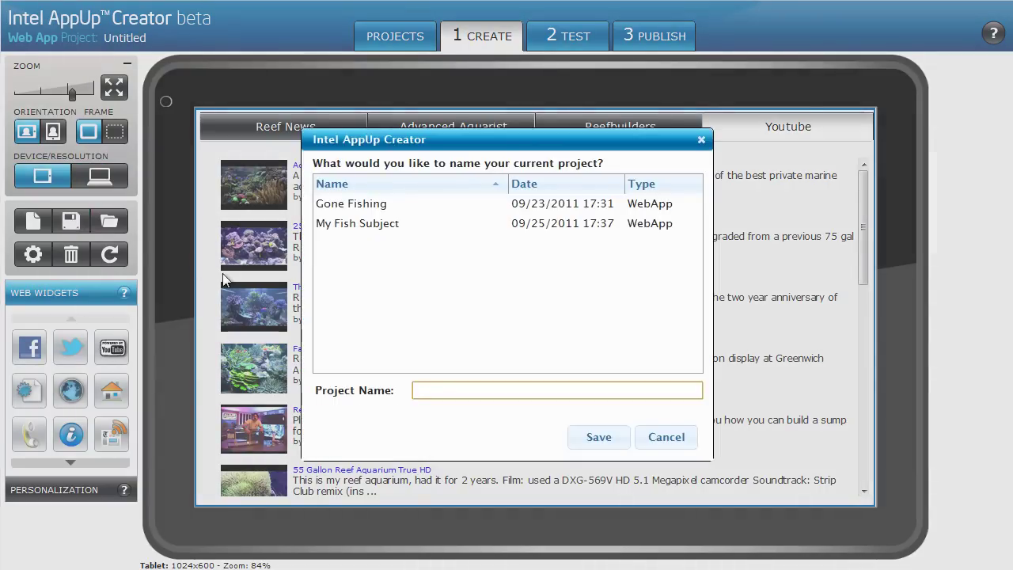
pyautogui.write('Reef News')
pyautogui.click(588, 444)
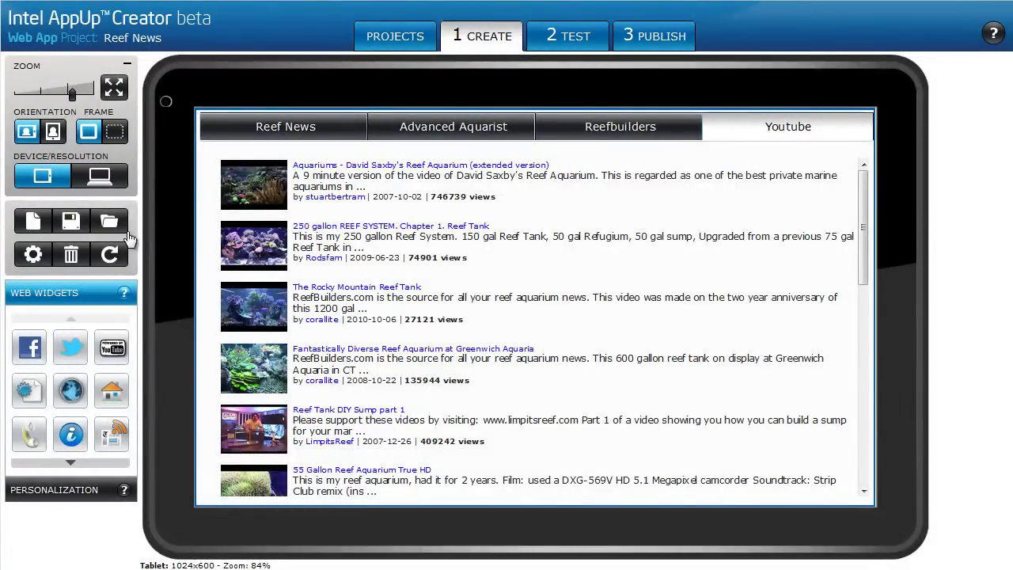
# Clear the workspace with a new blank project and reopen the saved "Reef News" project
pyautogui.click(35, 222)
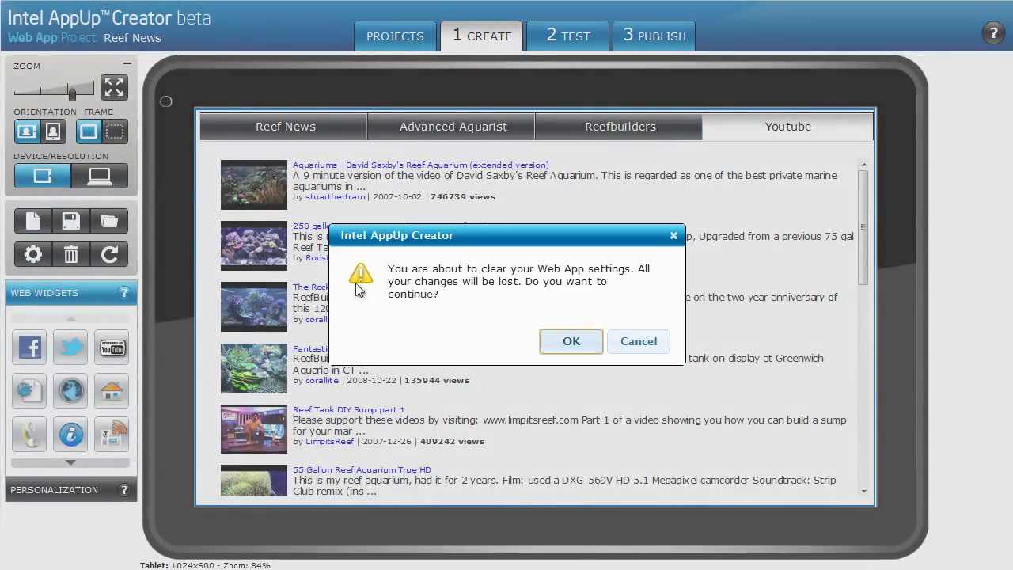
pyautogui.click(557, 340)
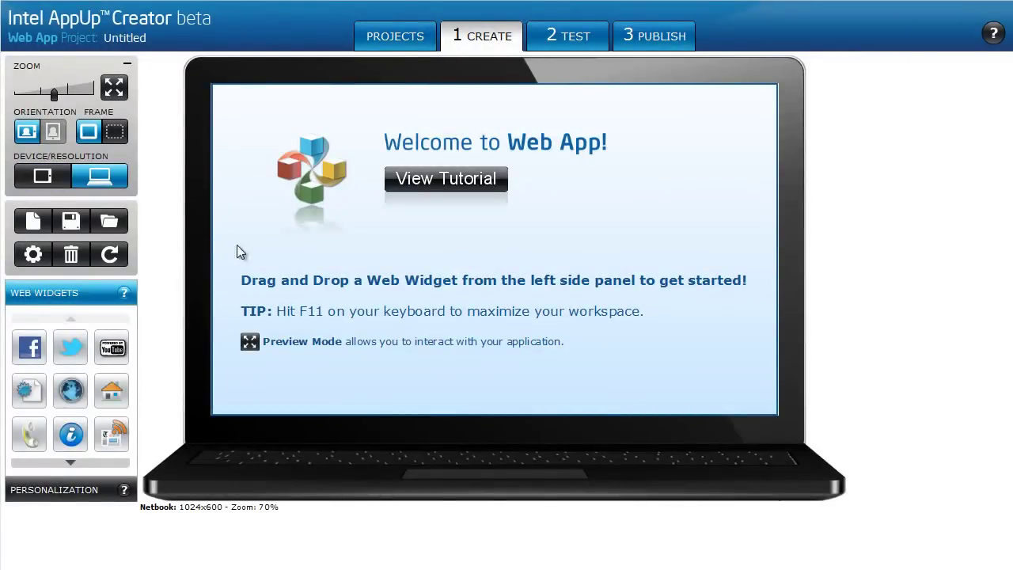
pyautogui.click(118, 219)
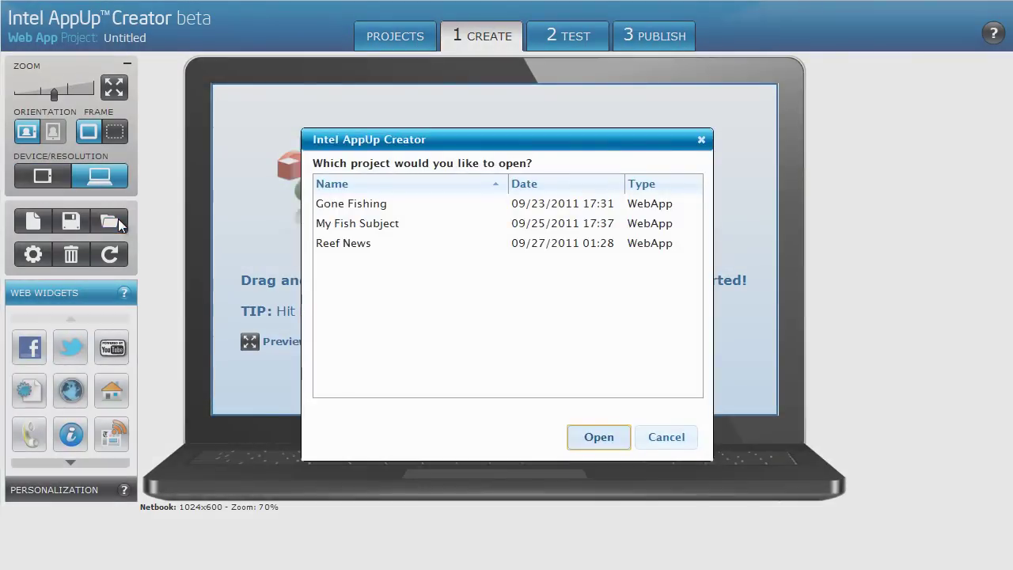
pyautogui.click(331, 246)
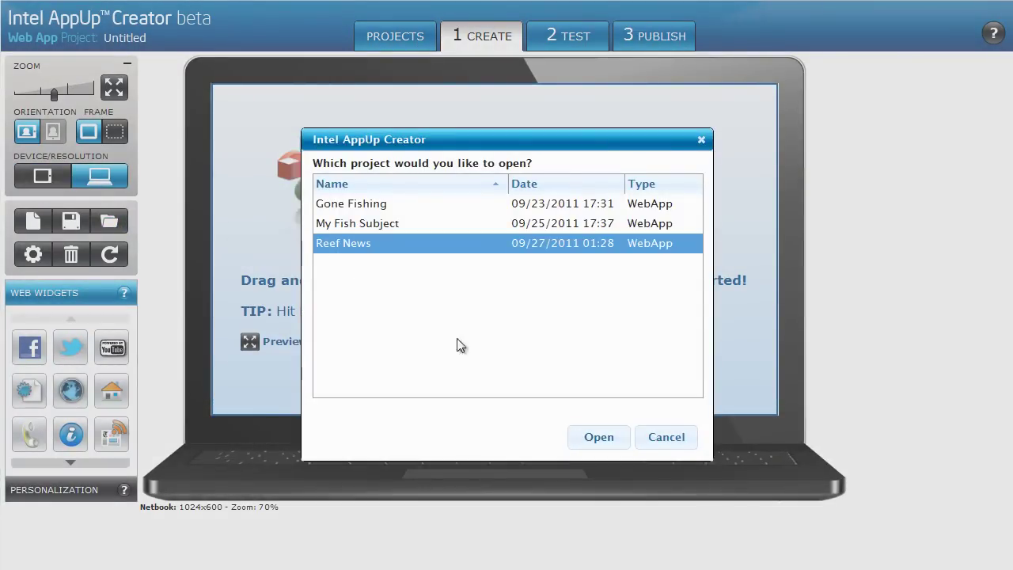
pyautogui.click(584, 440)
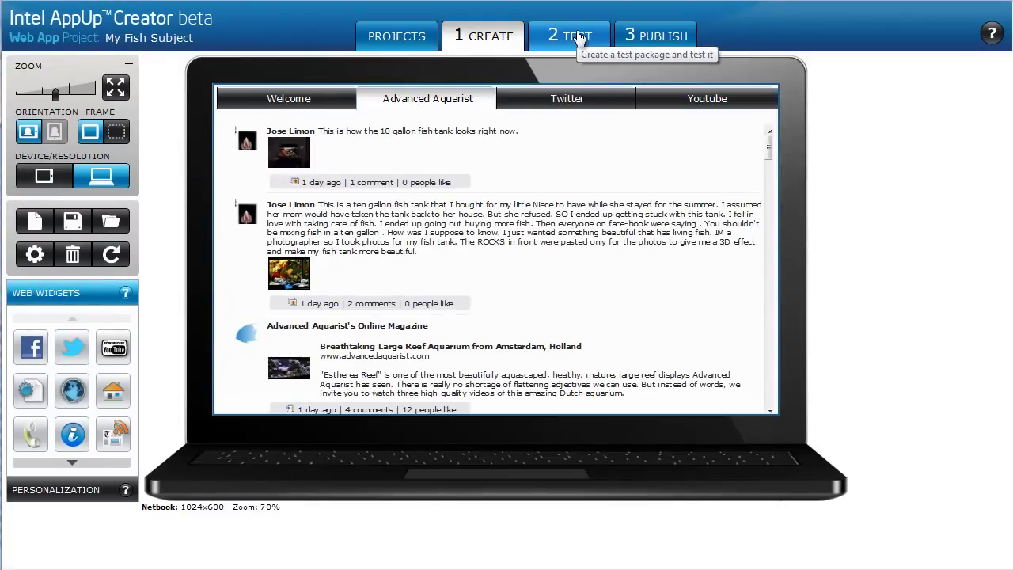
# Create a test package of the web app and check the Youtube tab in the running test app
pyautogui.click(577, 38)
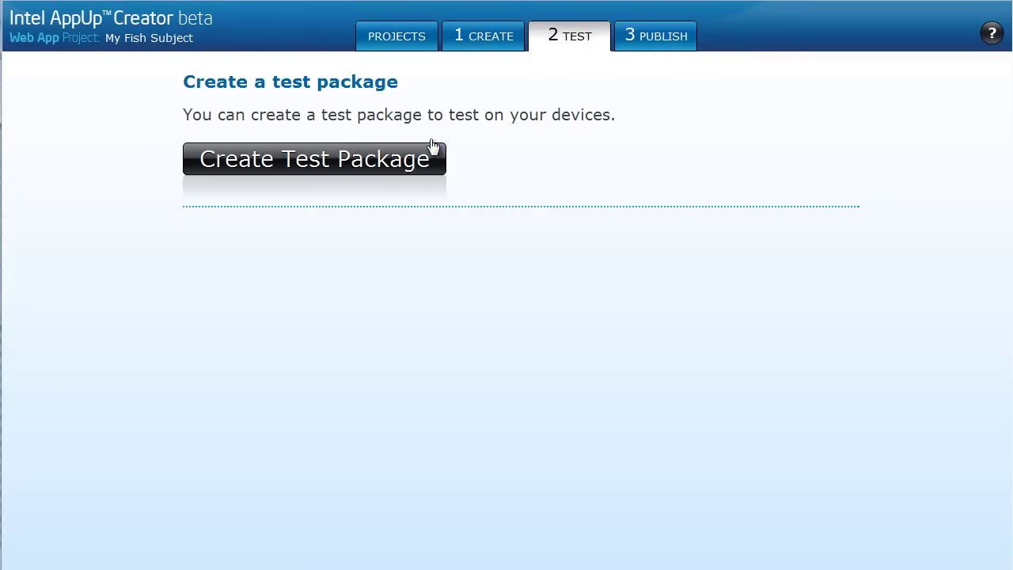
pyautogui.click(414, 161)
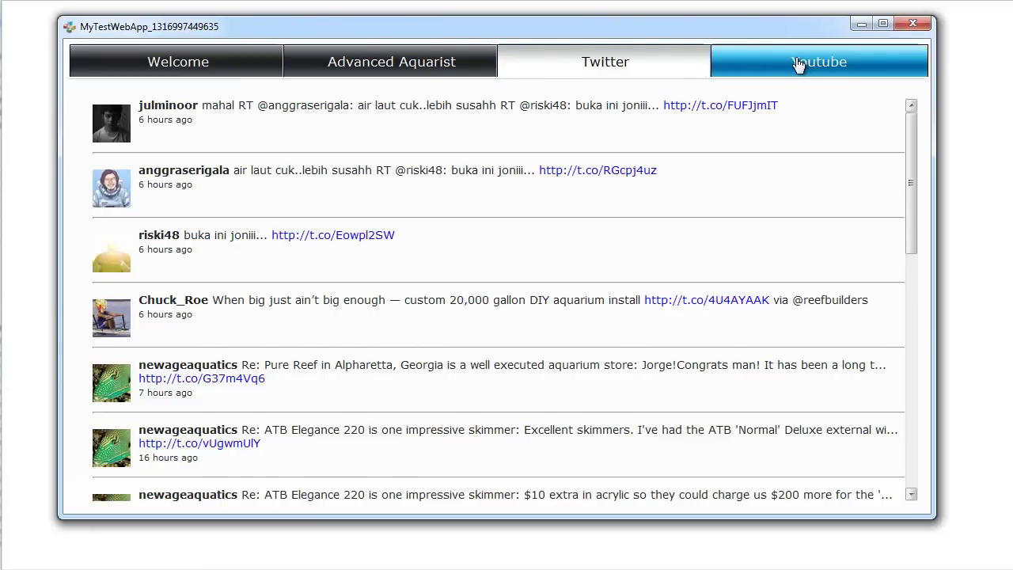
pyautogui.click(798, 65)
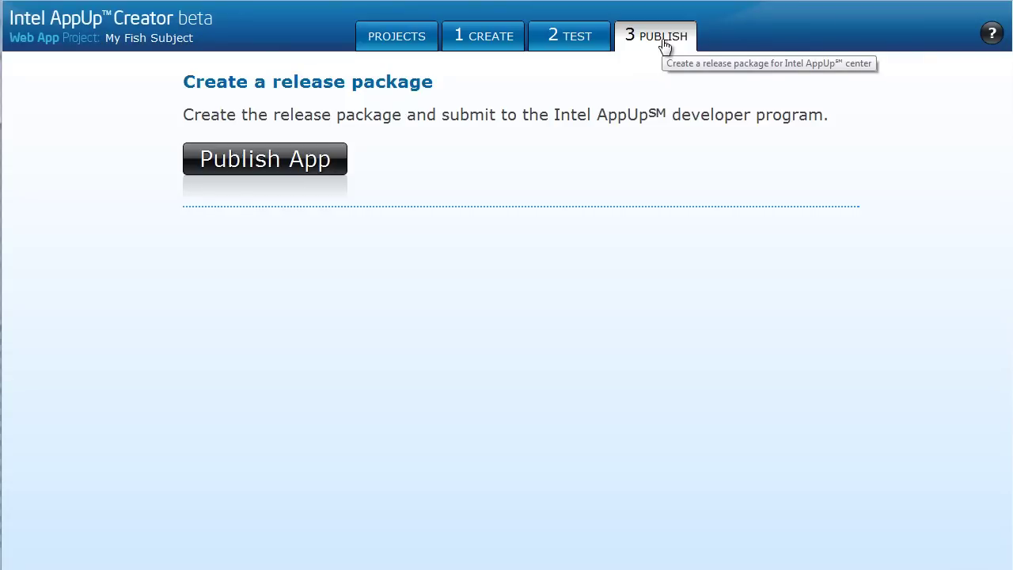
# Begin publishing the app by accepting the license agreement and submitting the organization name "MyOrg"
pyautogui.click(301, 162)
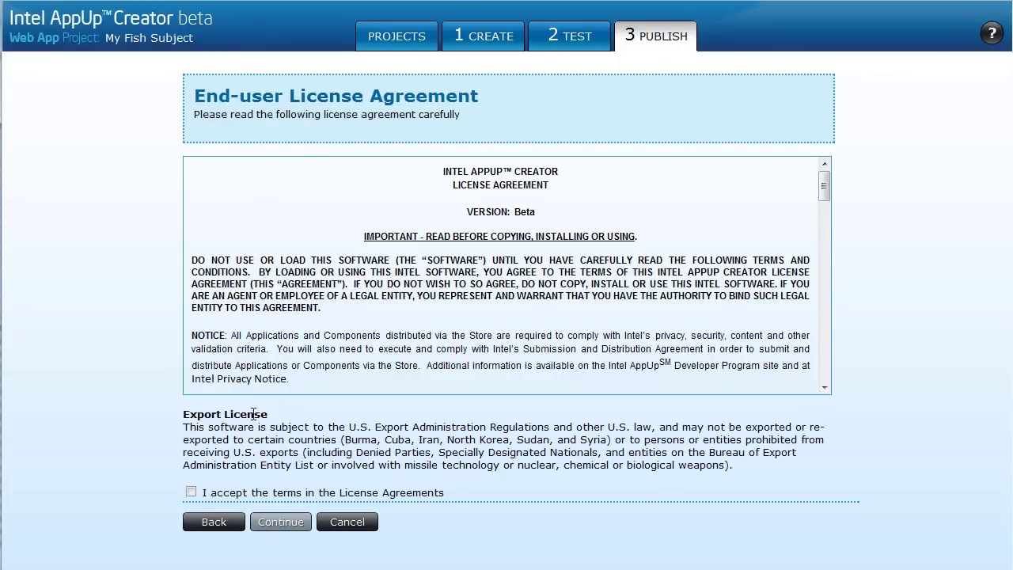
pyautogui.click(281, 524)
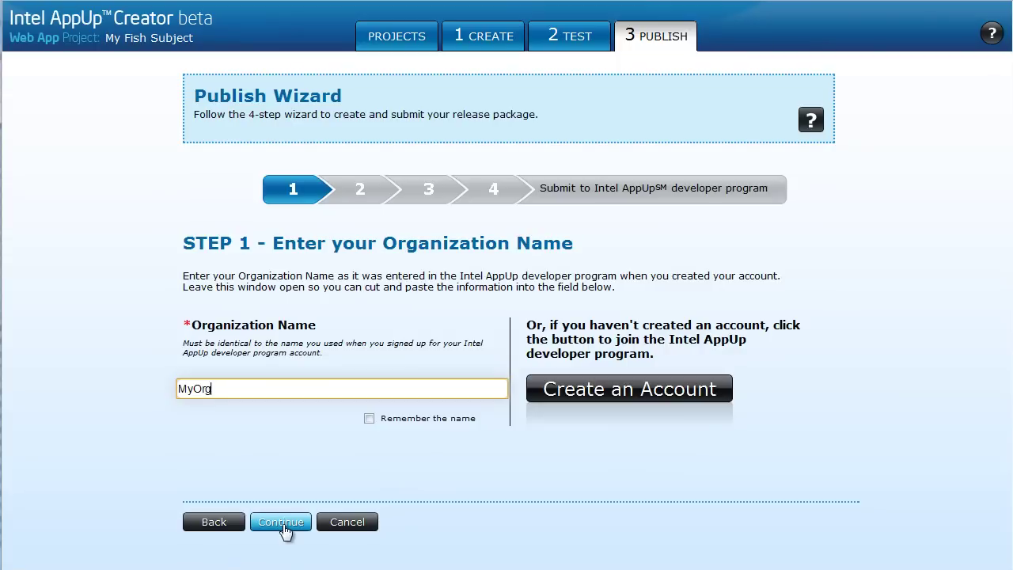
pyautogui.click(281, 524)
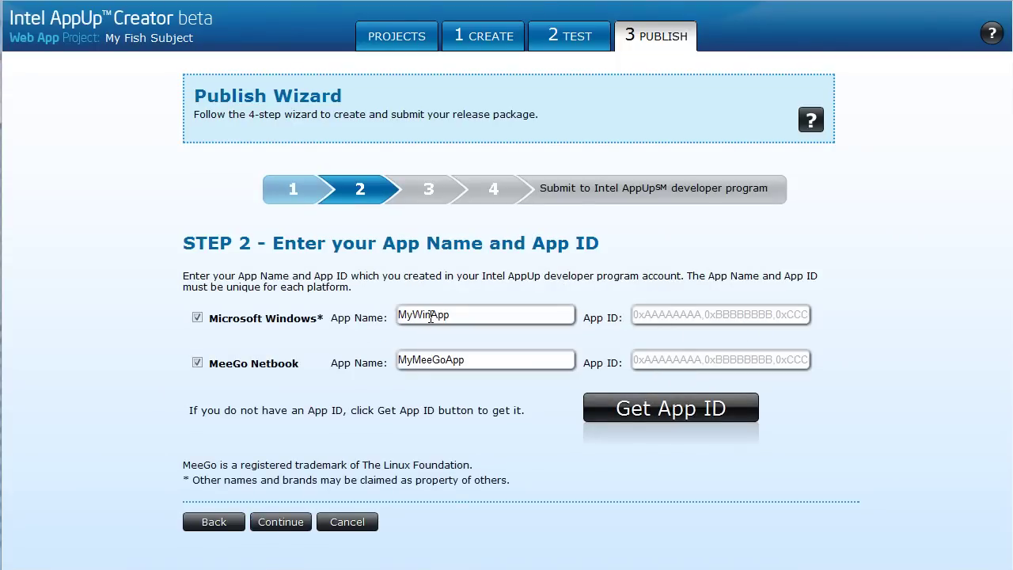
# Set the Microsoft Windows app name to "You App Name" and its App ID to 0x11111111,0x11111111,0x11111111,0x11111111, and submit them
pyautogui.click(430, 316)
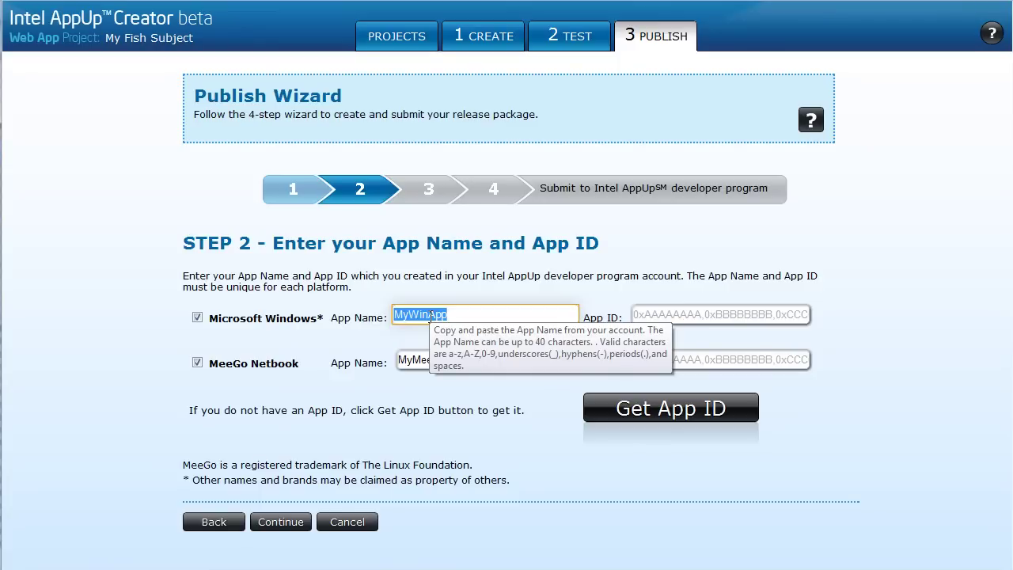
pyautogui.write('You App Name')
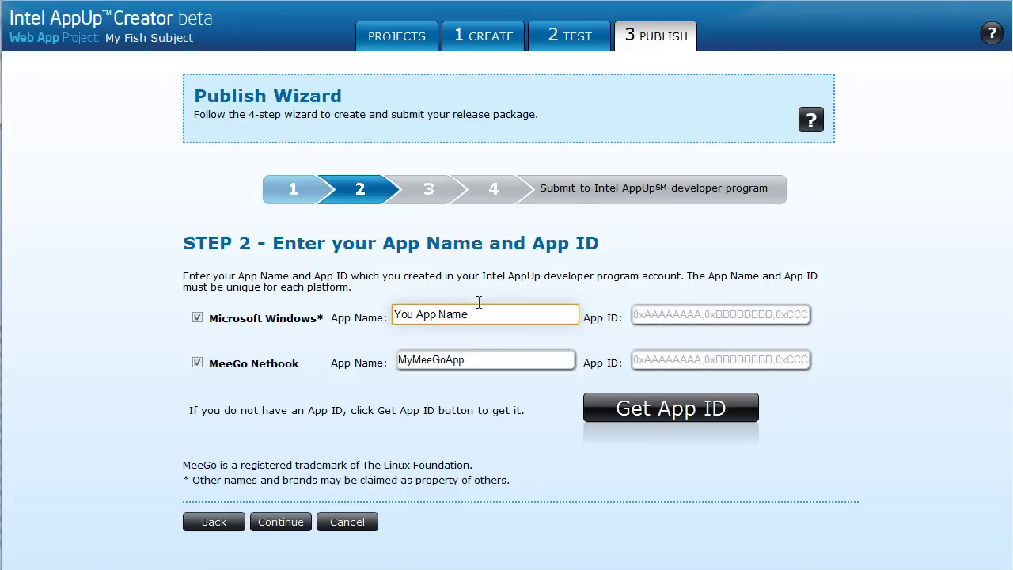
pyautogui.click(649, 315)
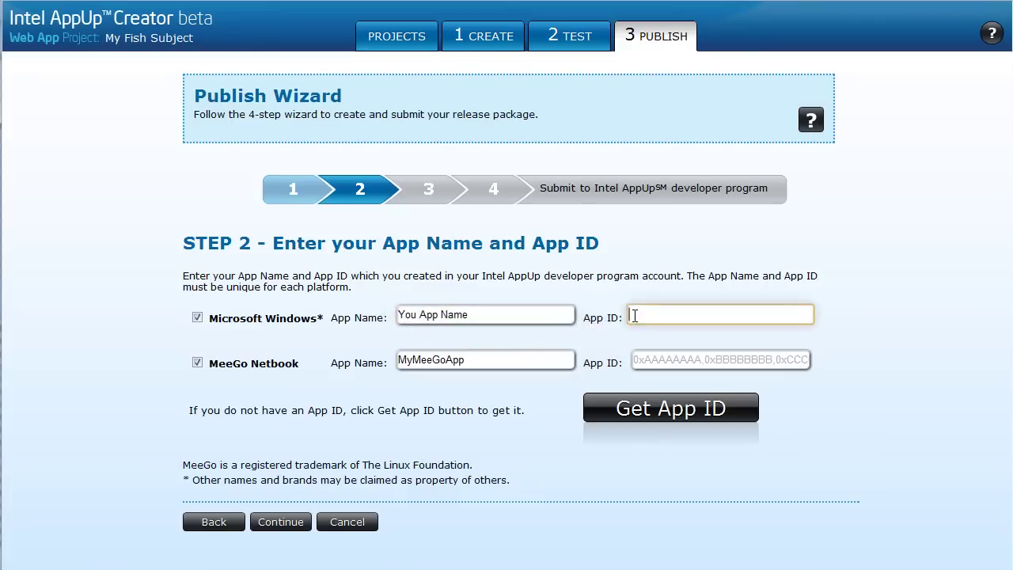
pyautogui.write('0x11111111,0x')
pyautogui.write('11111111,0x11111111,0x1')
pyautogui.write('1111111')
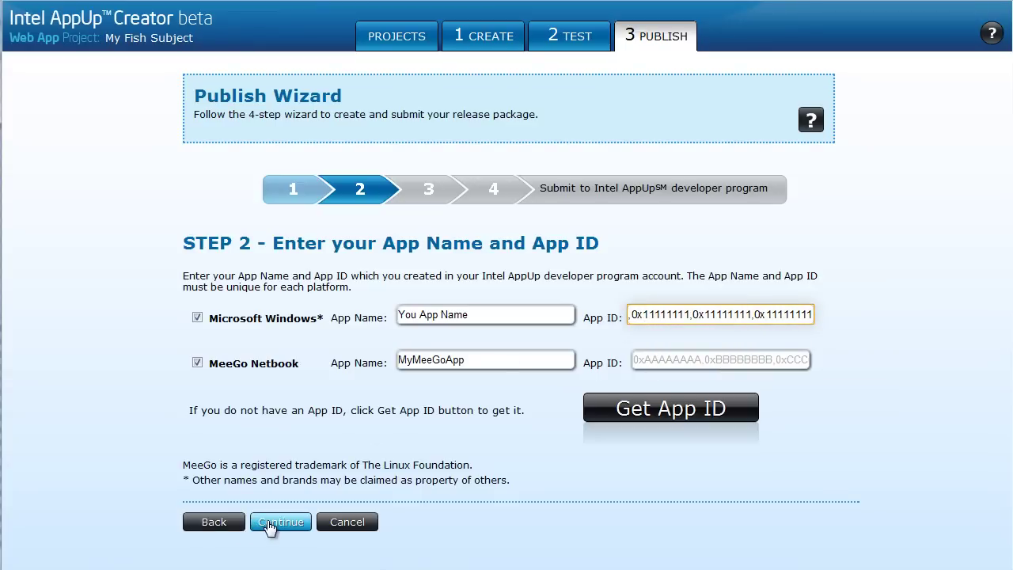
pyautogui.click(269, 525)
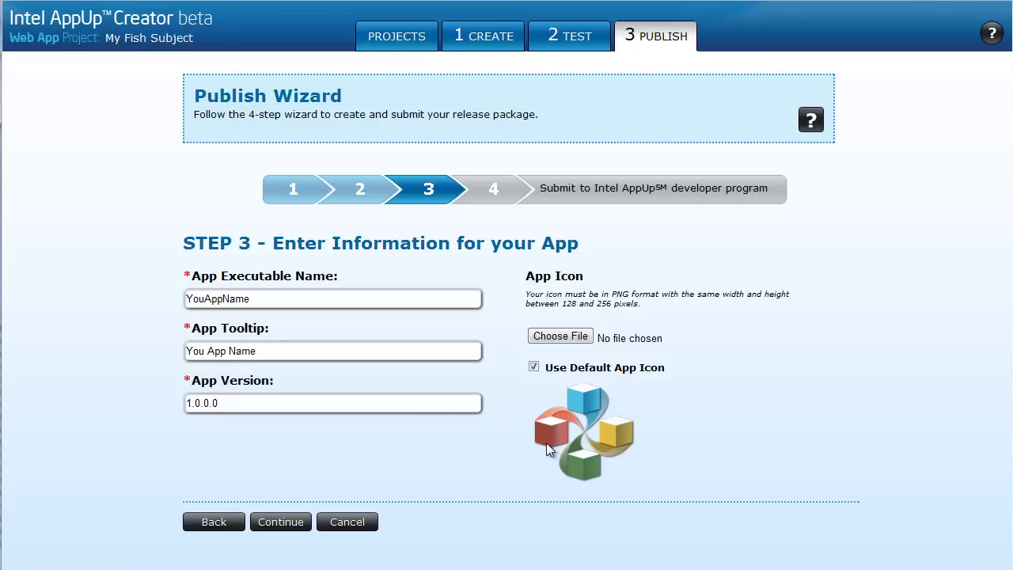
# Accept executable name YouAppName, version 1.0.0.0 and the default app icon, and start building the release package
pyautogui.click(287, 526)
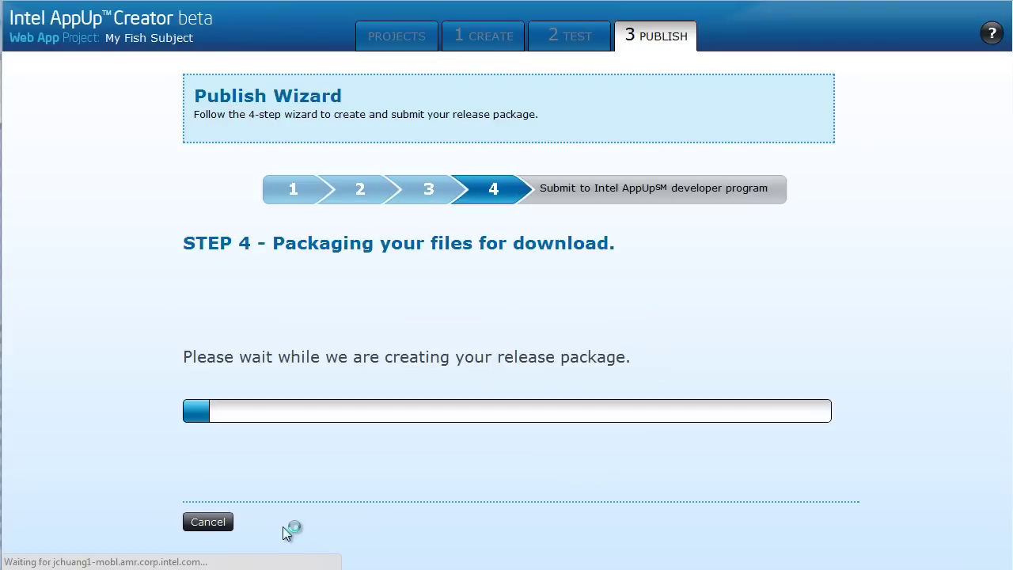